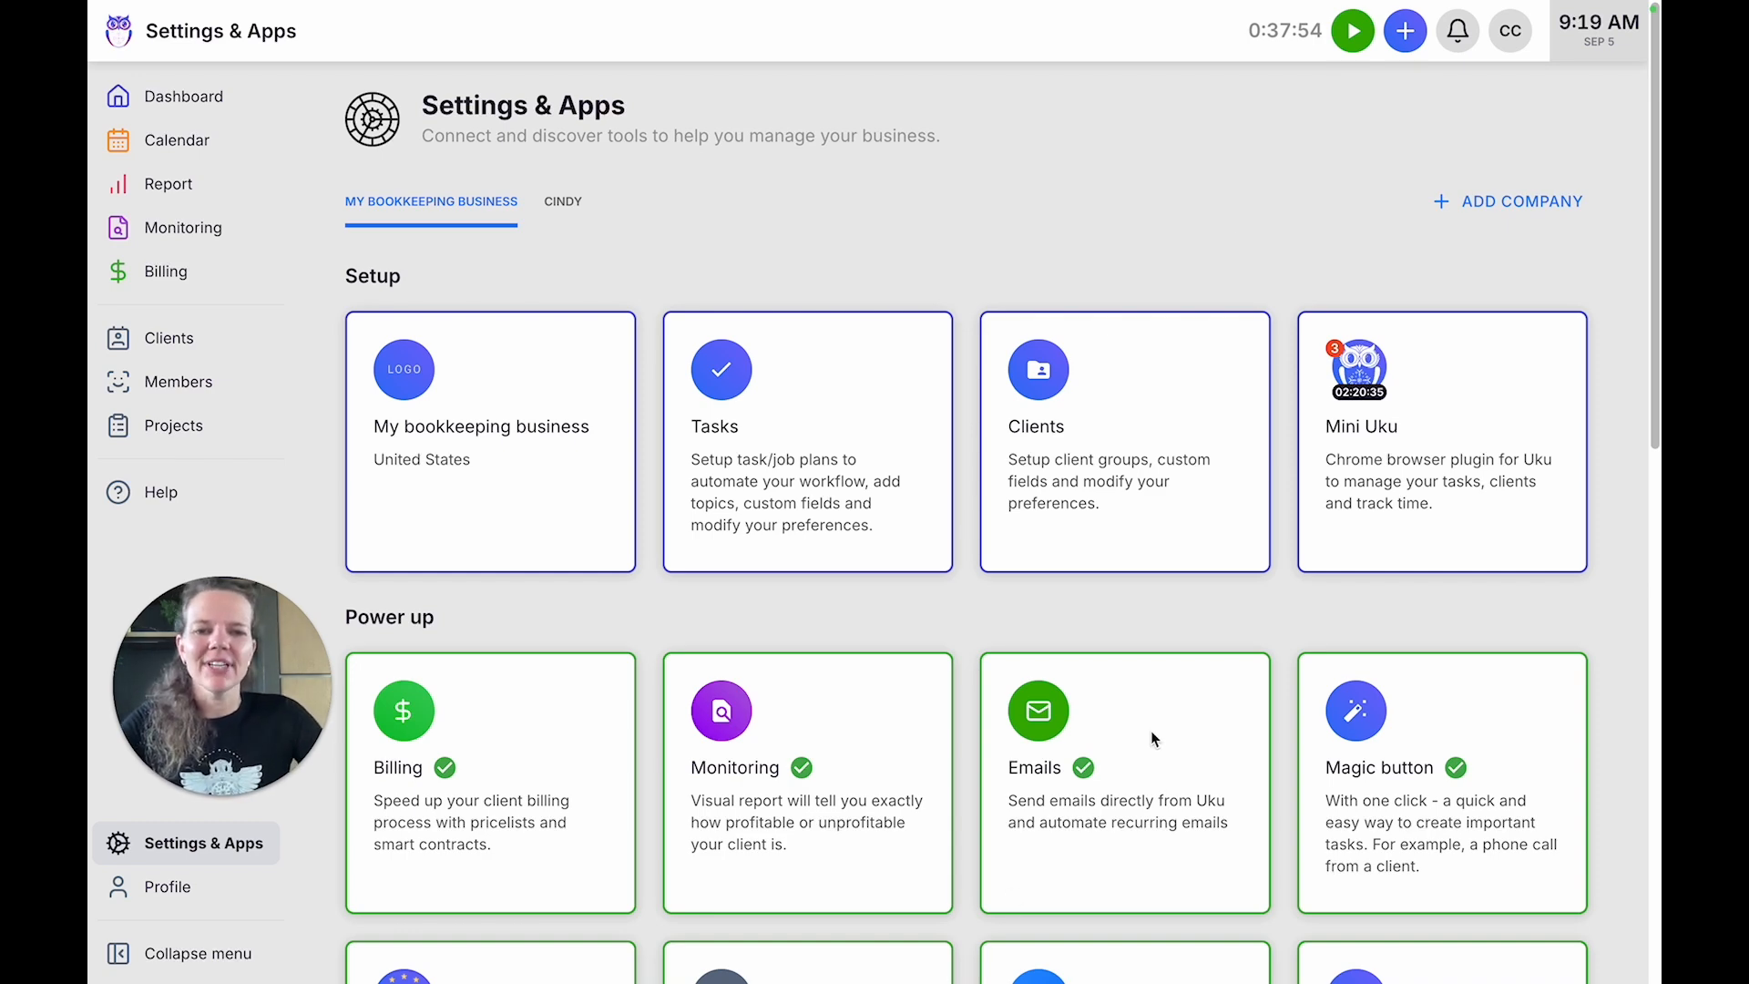
Open the "My signature" email signature for editing from the signatures of the Emails app.
{"action": "left_click", "coordinate": [1149, 775]}
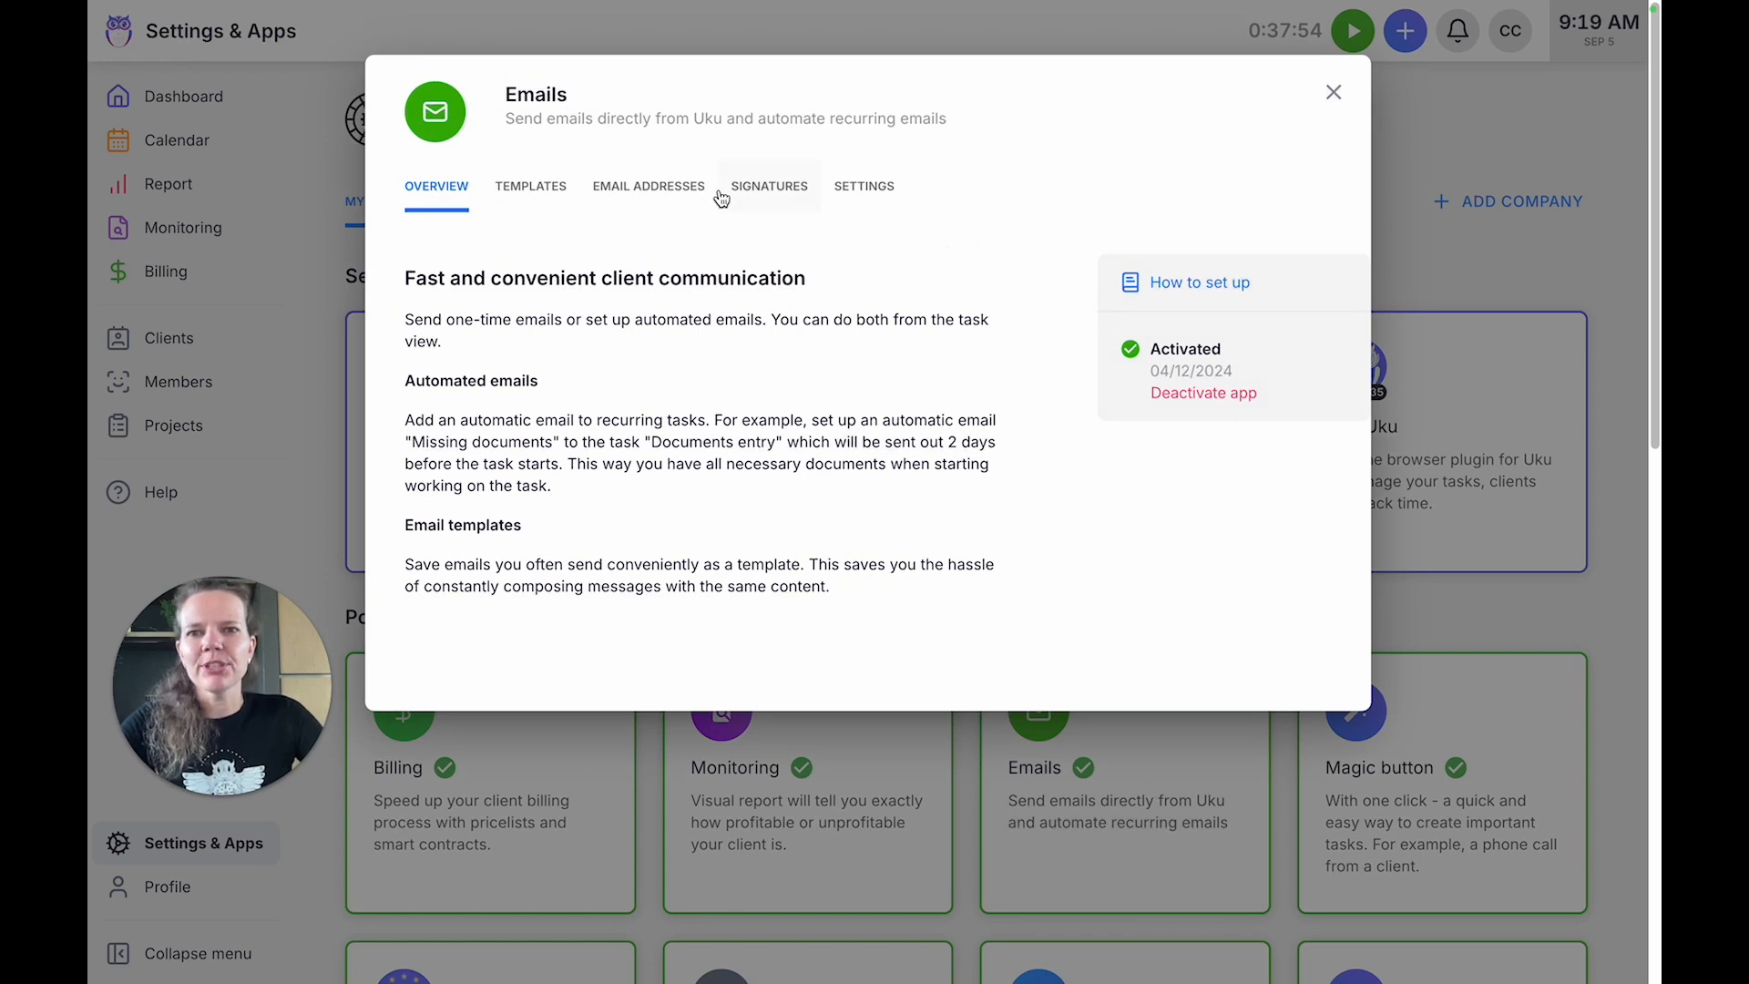
{"action": "left_click", "coordinate": [788, 200]}
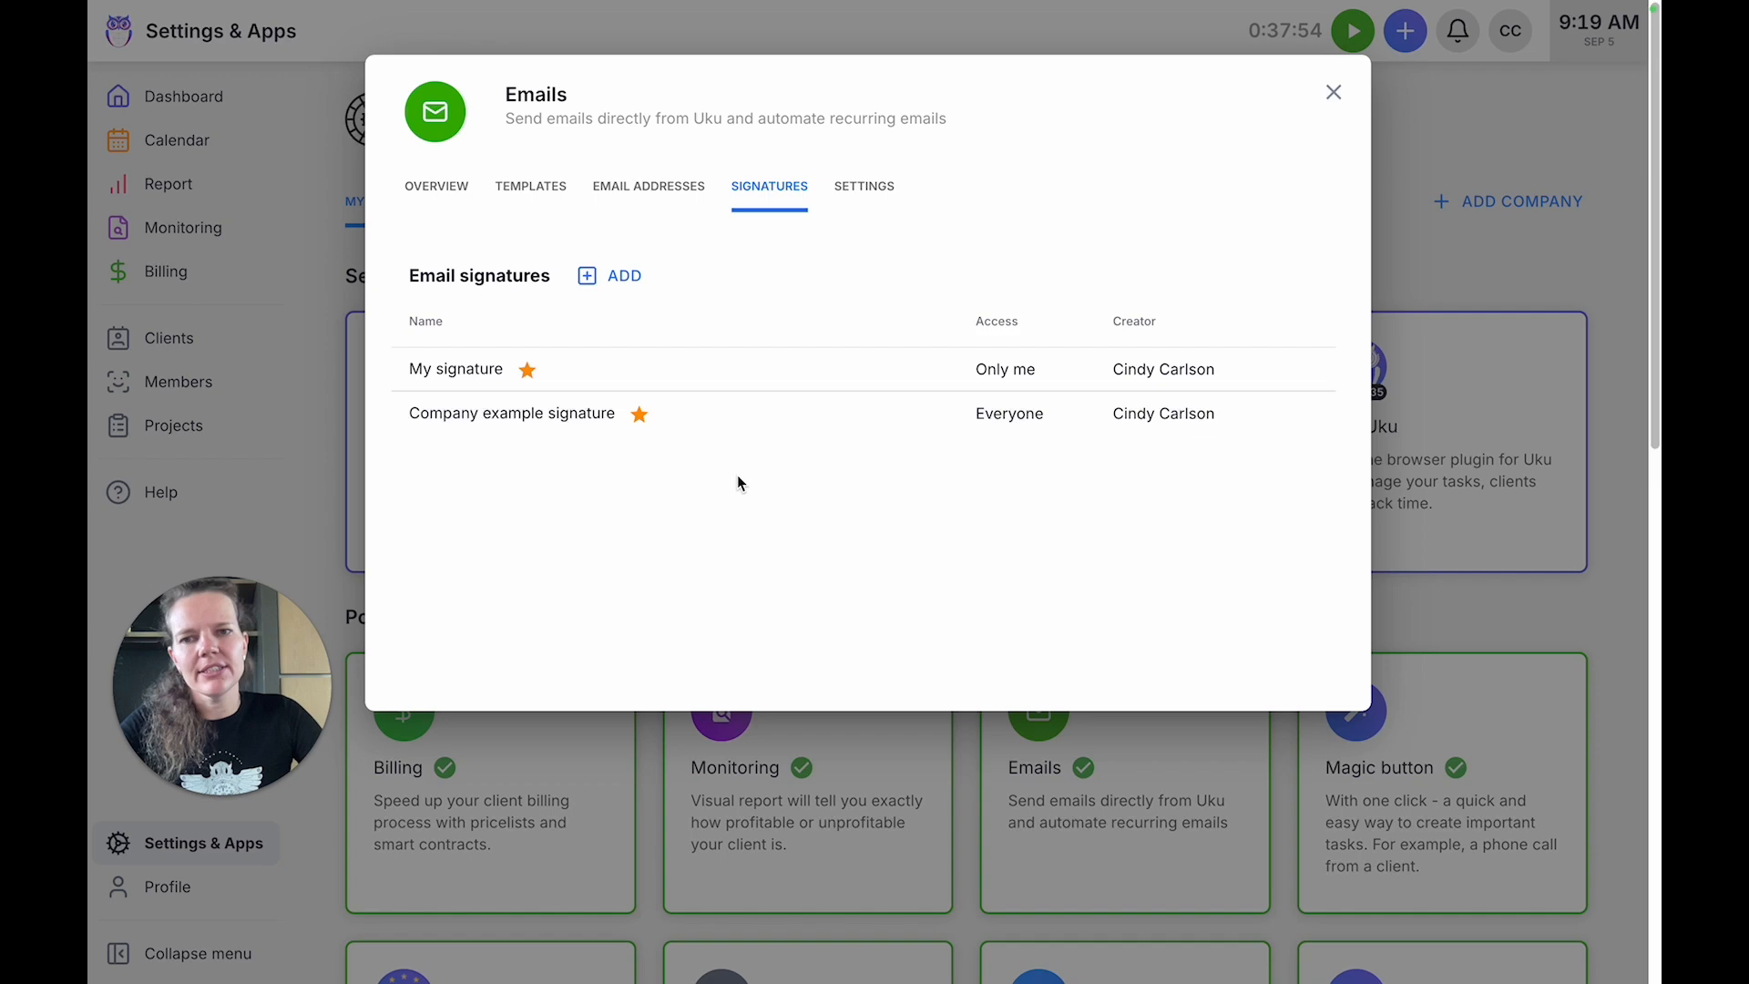
{"action": "left_click", "coordinate": [754, 381]}
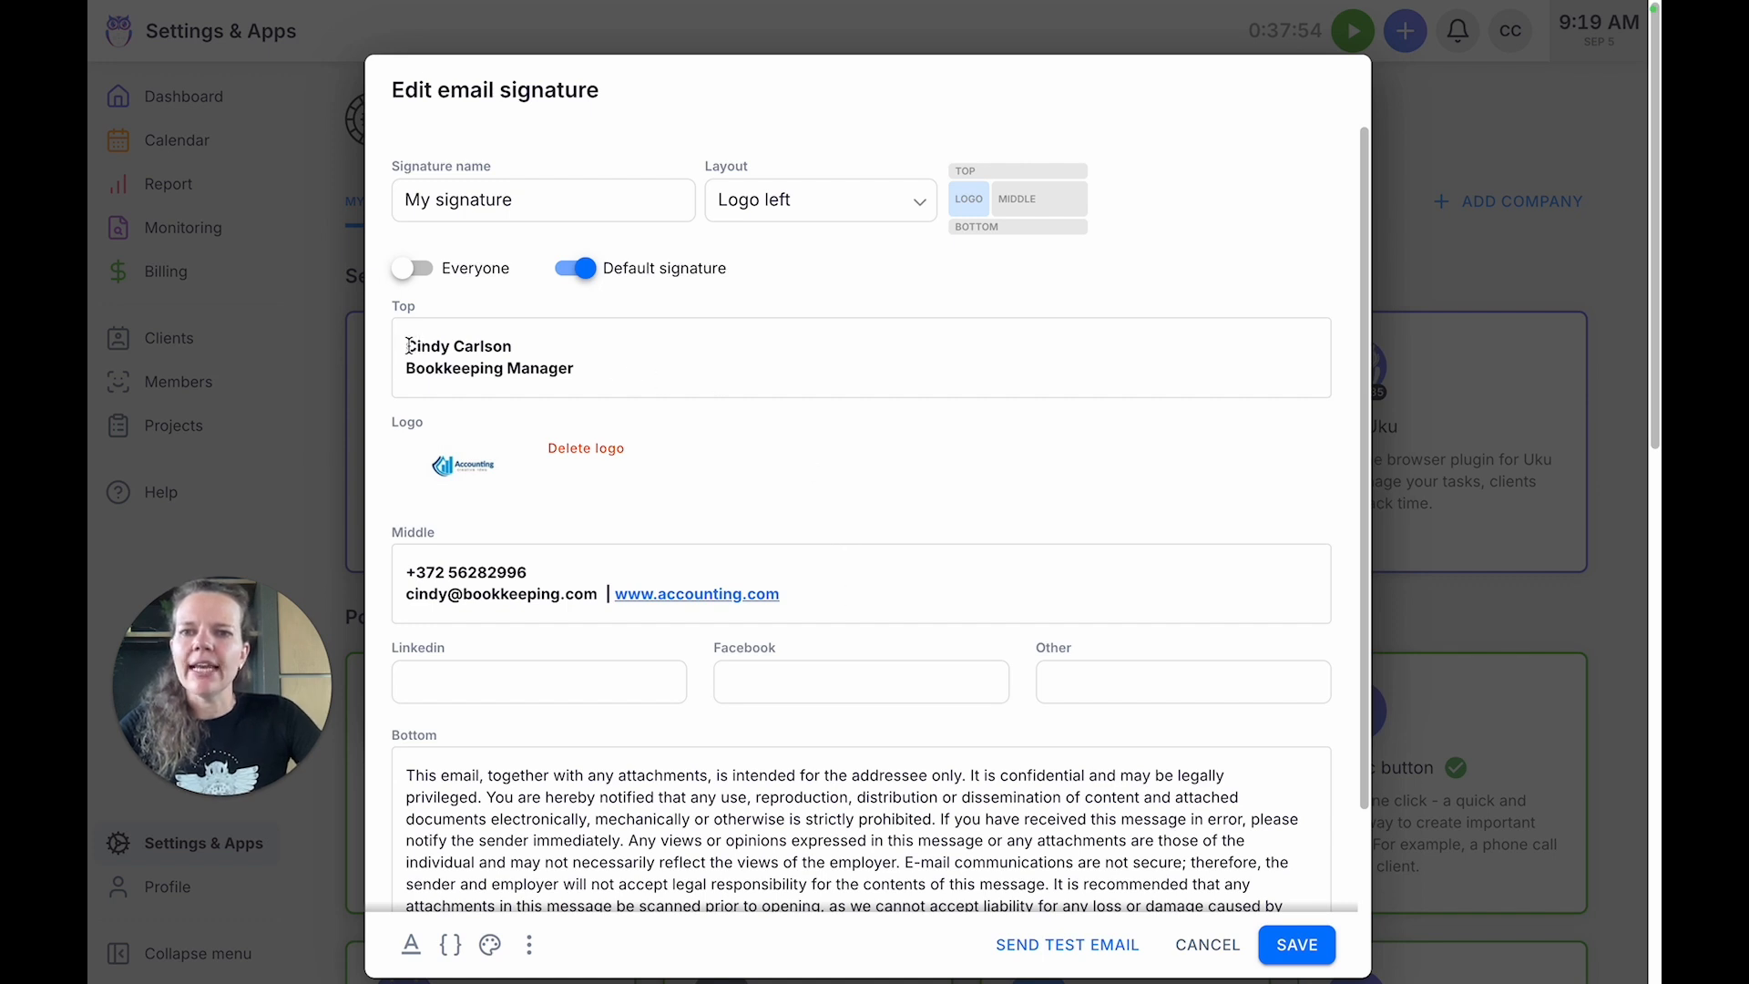
Review the signature's name, contact details, social link and disclaimer text fields.
{"action": "left_click_drag", "start_coordinate": [409, 346], "coordinate": [538, 343]}
{"action": "left_click", "coordinate": [543, 344]}
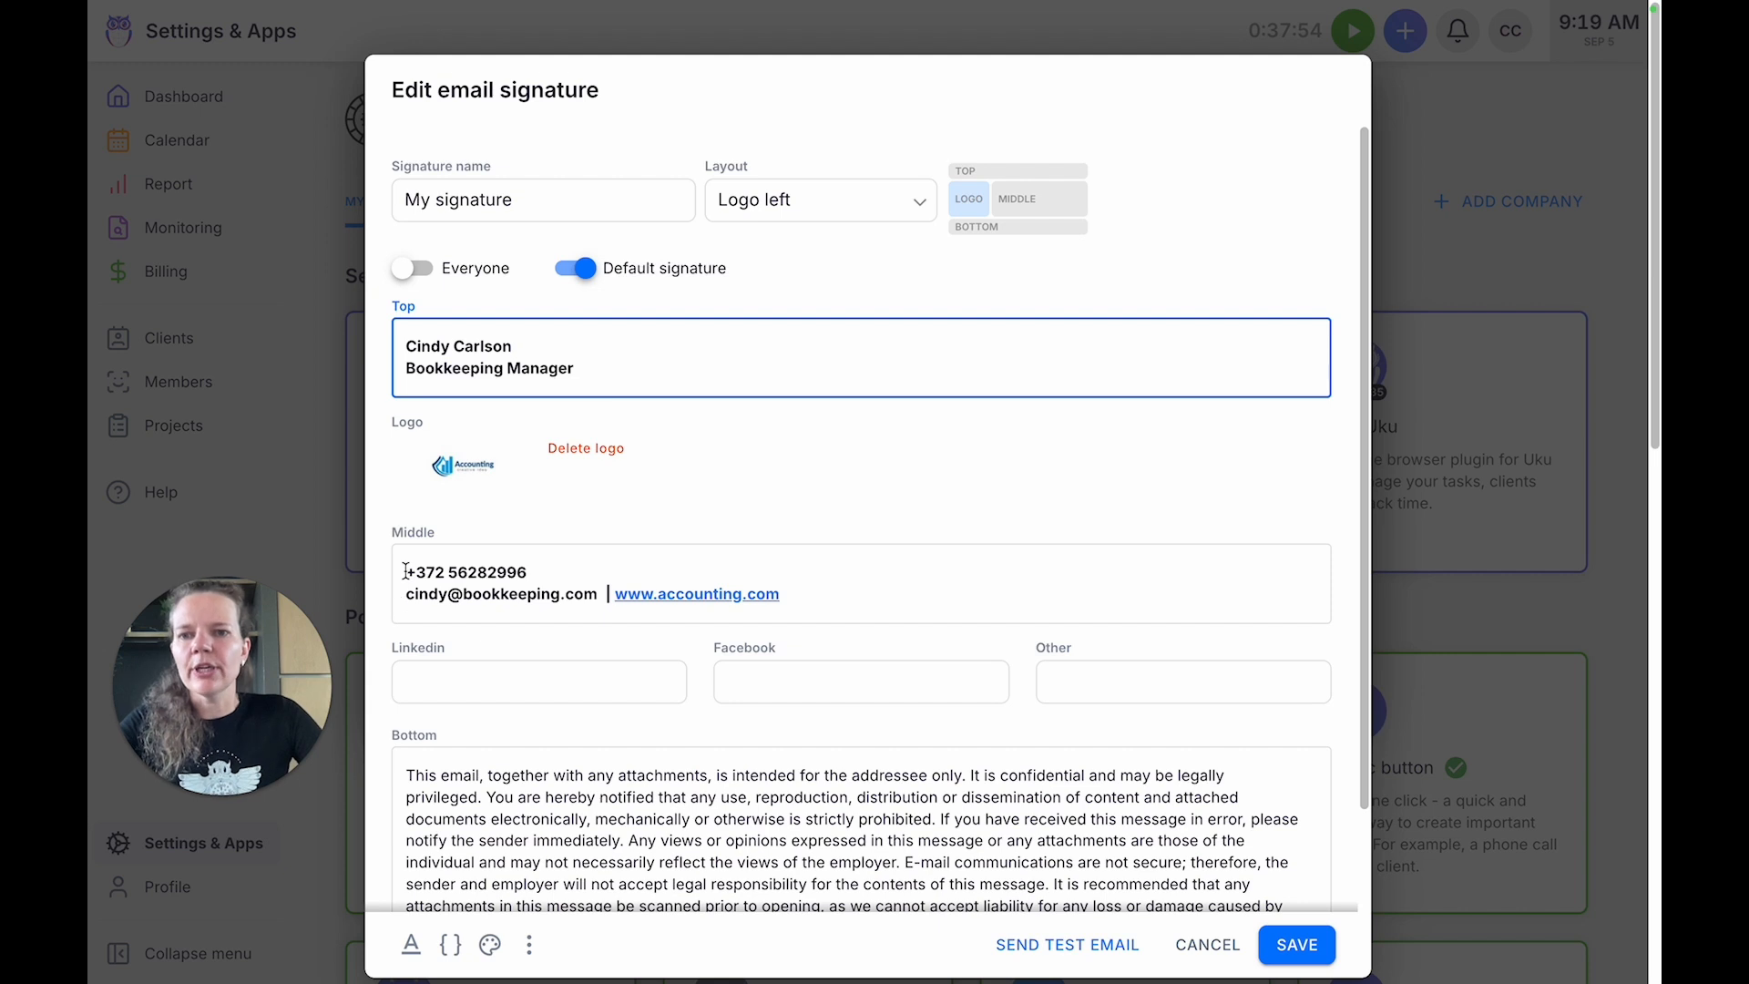
{"action": "left_click_drag", "start_coordinate": [406, 571], "coordinate": [597, 591]}
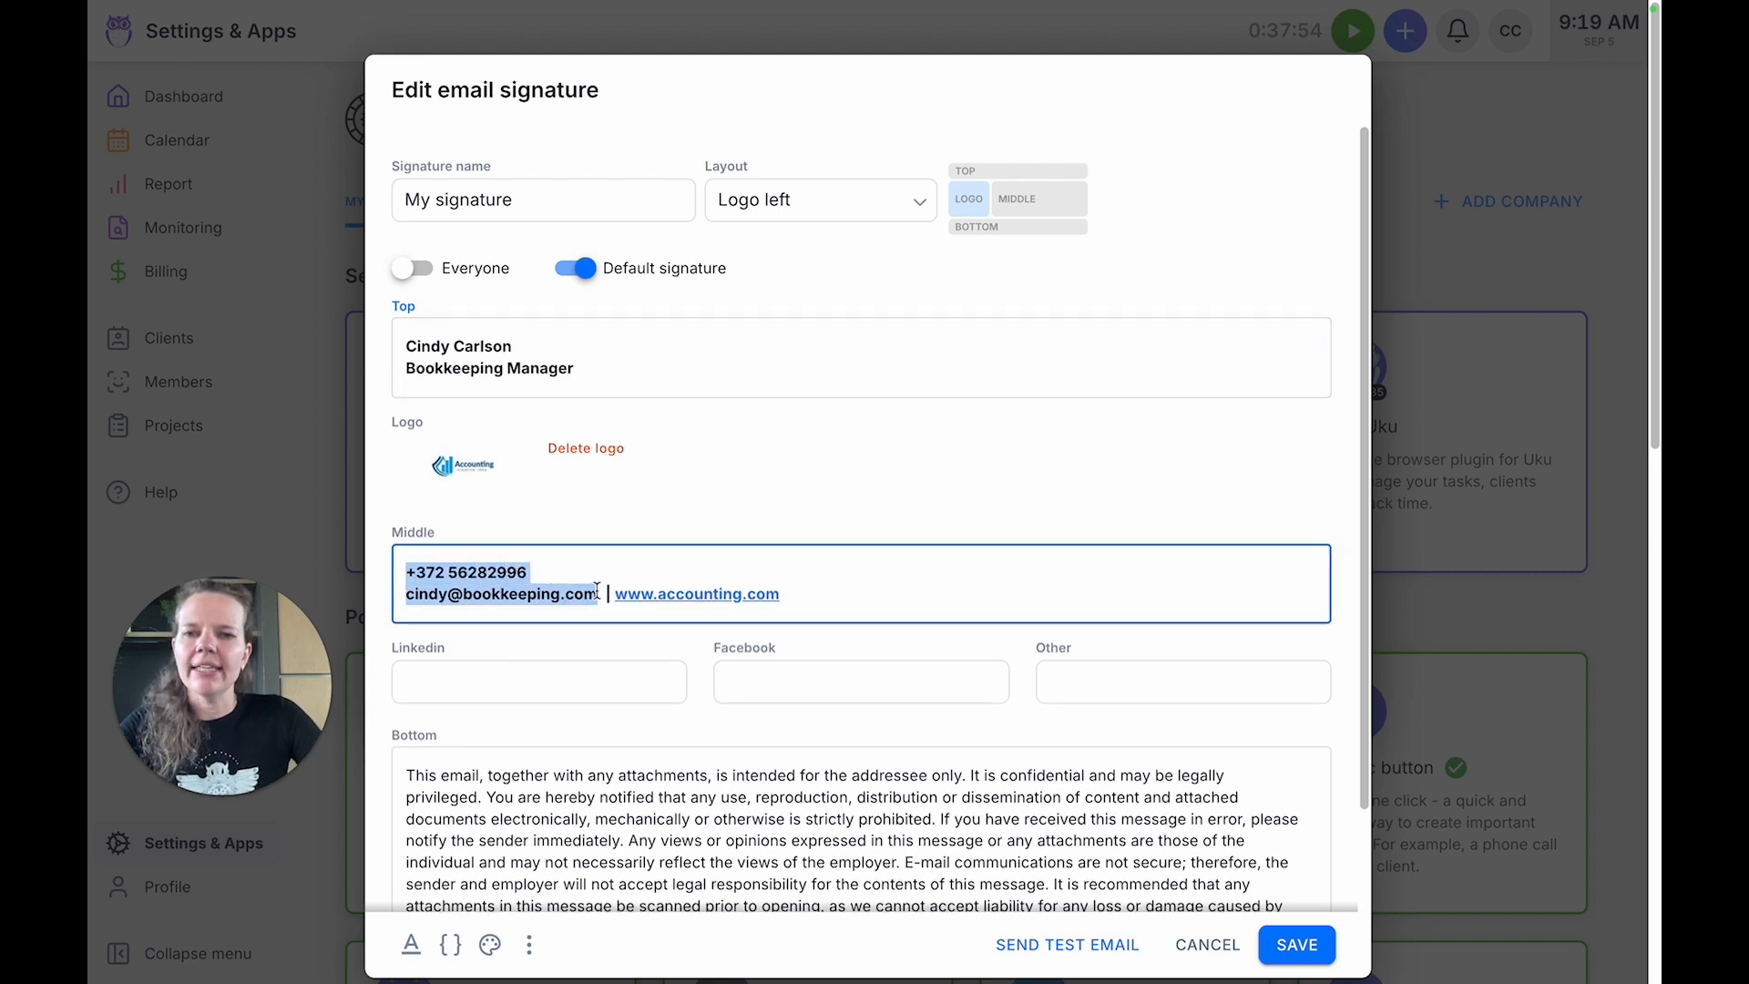
{"action": "left_click", "coordinate": [894, 601]}
{"action": "scroll", "coordinate": [897, 604], "scroll_direction": "down", "scroll_amount": 1}
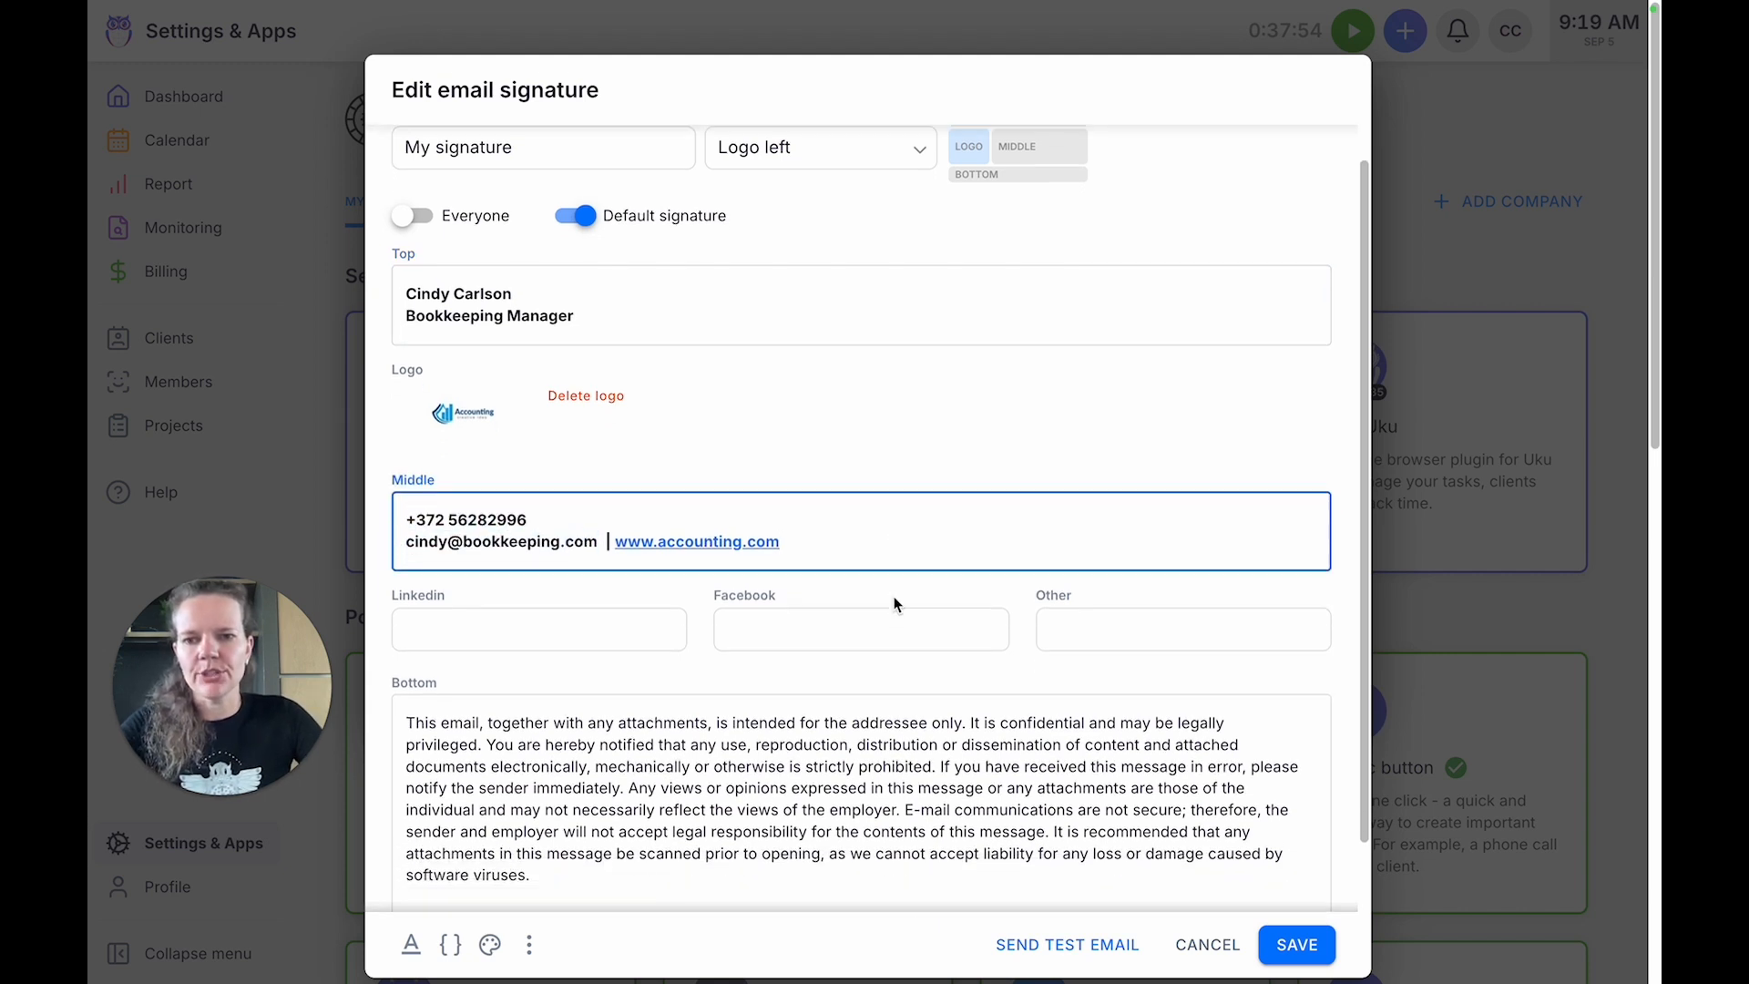
{"action": "scroll", "coordinate": [897, 604], "scroll_direction": "down", "scroll_amount": 1}
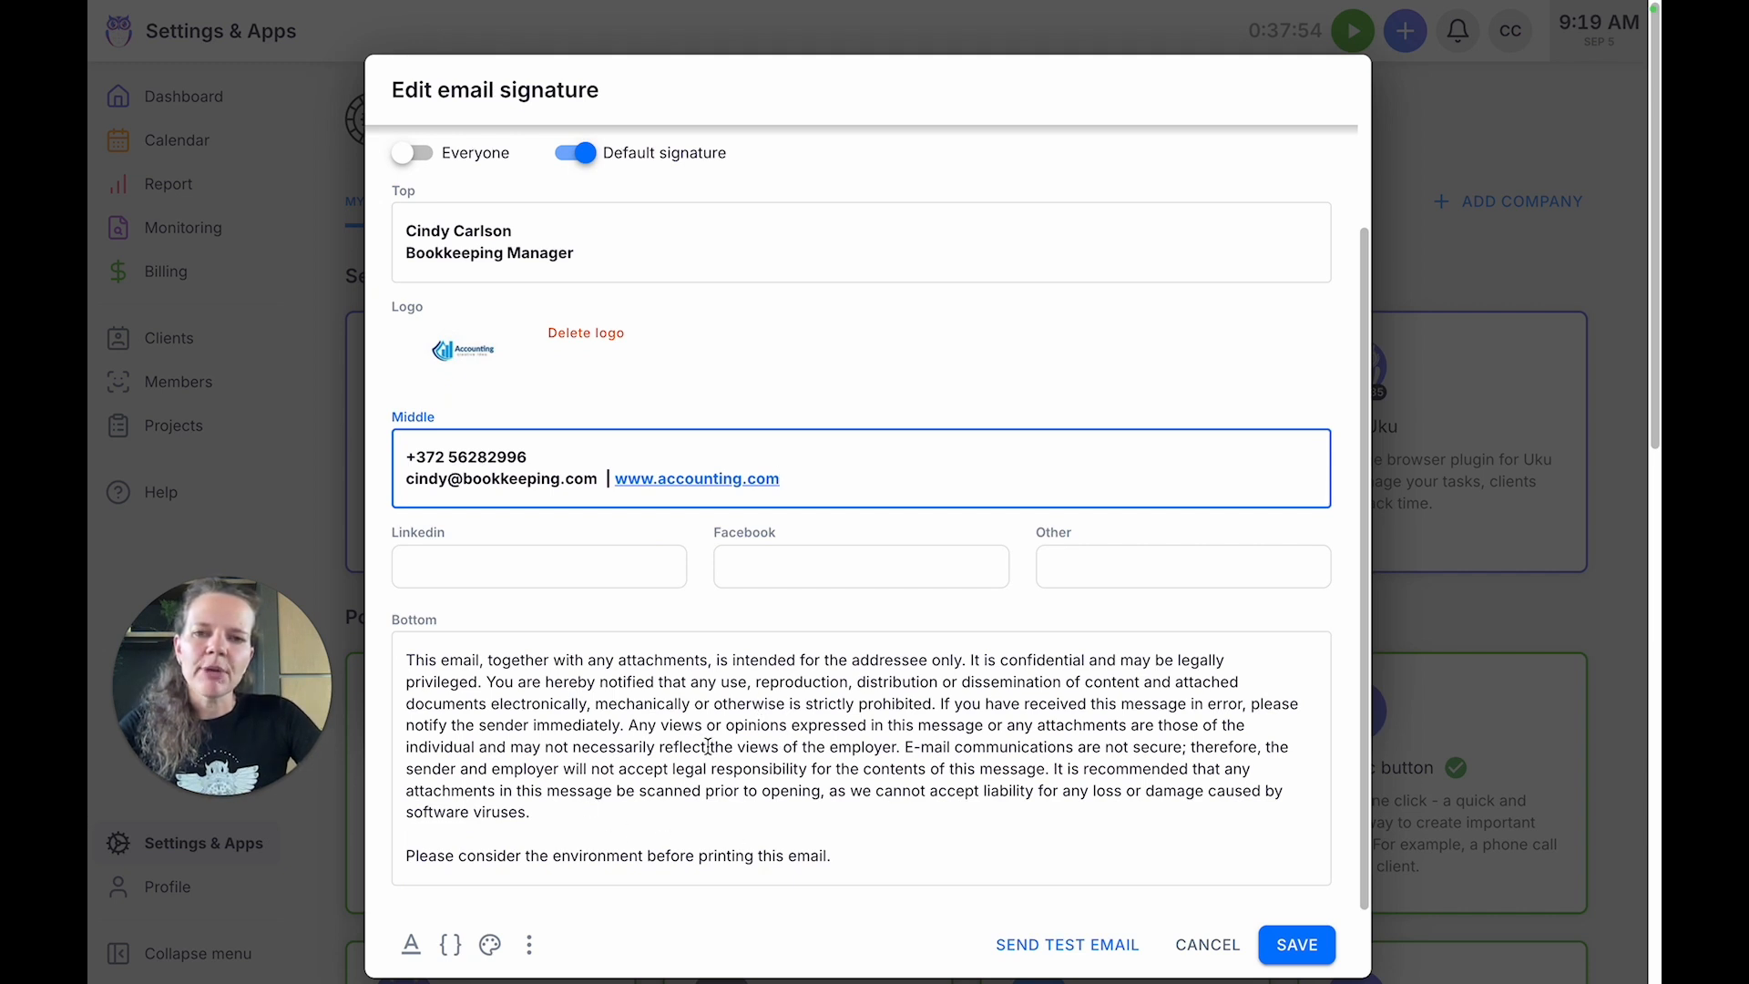
{"action": "scroll", "coordinate": [709, 745], "scroll_direction": "up", "scroll_amount": 2}
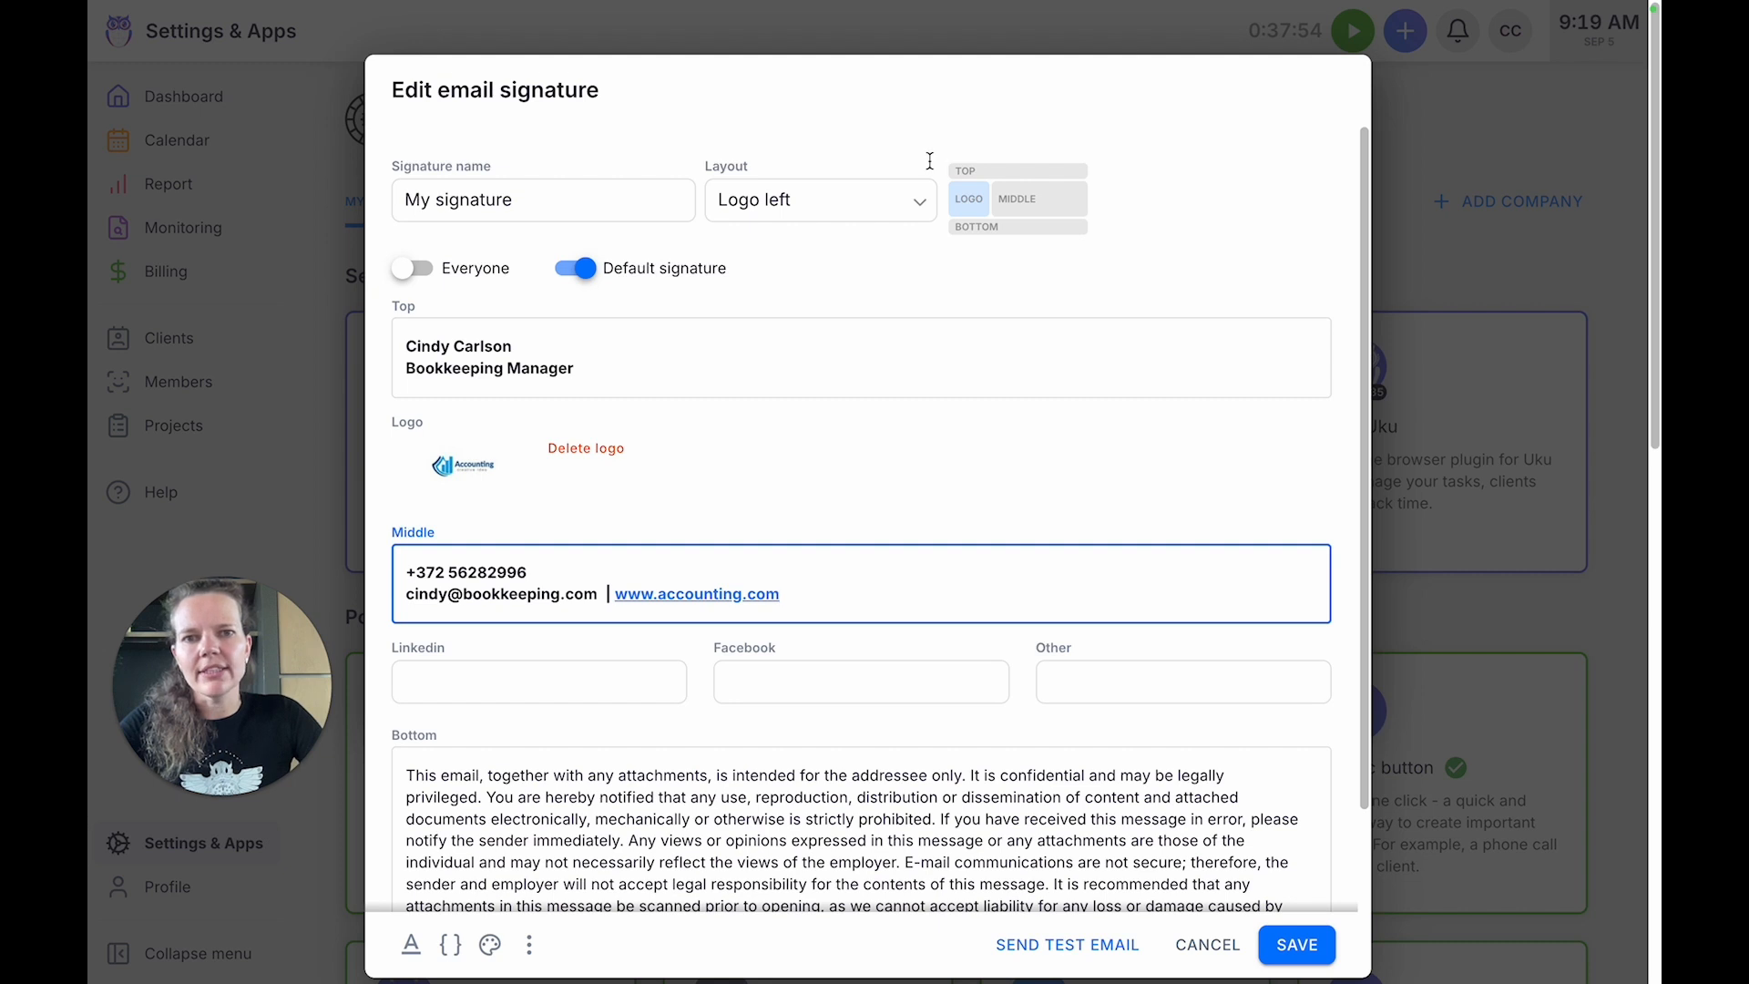
Check the logo layout options of the signature, keep "Logo left" and save the signature.
{"action": "left_click", "coordinate": [878, 203]}
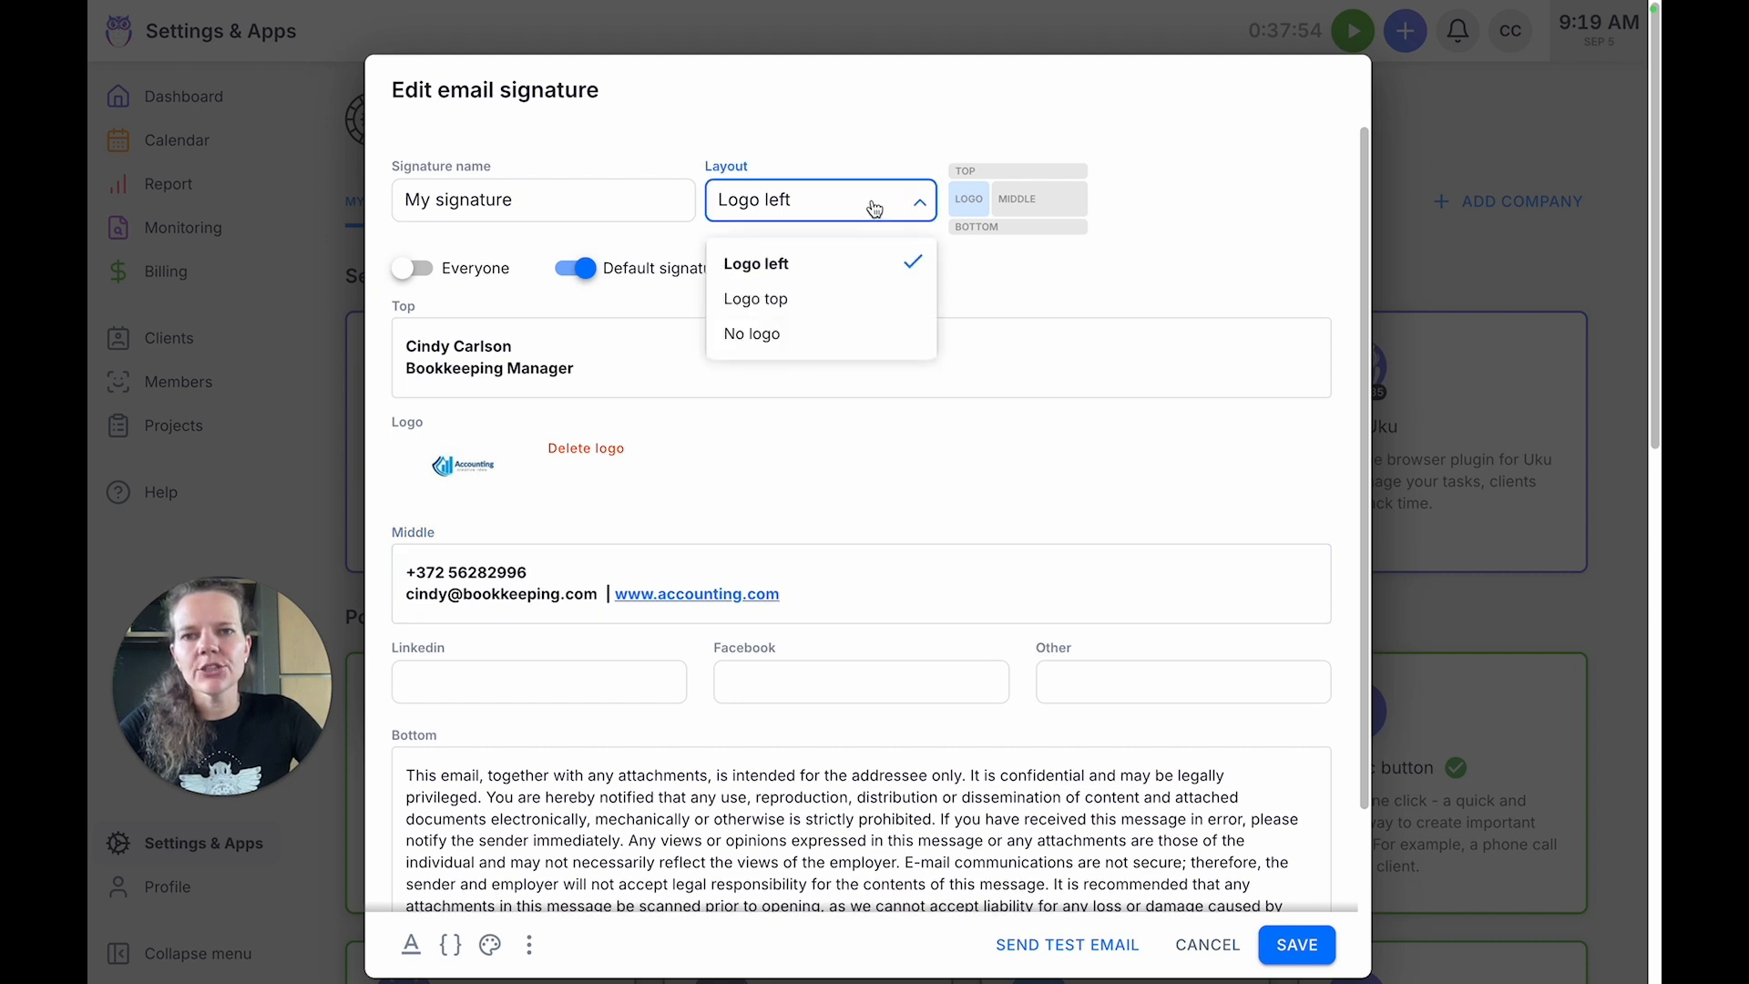
{"action": "left_click", "coordinate": [1129, 258]}
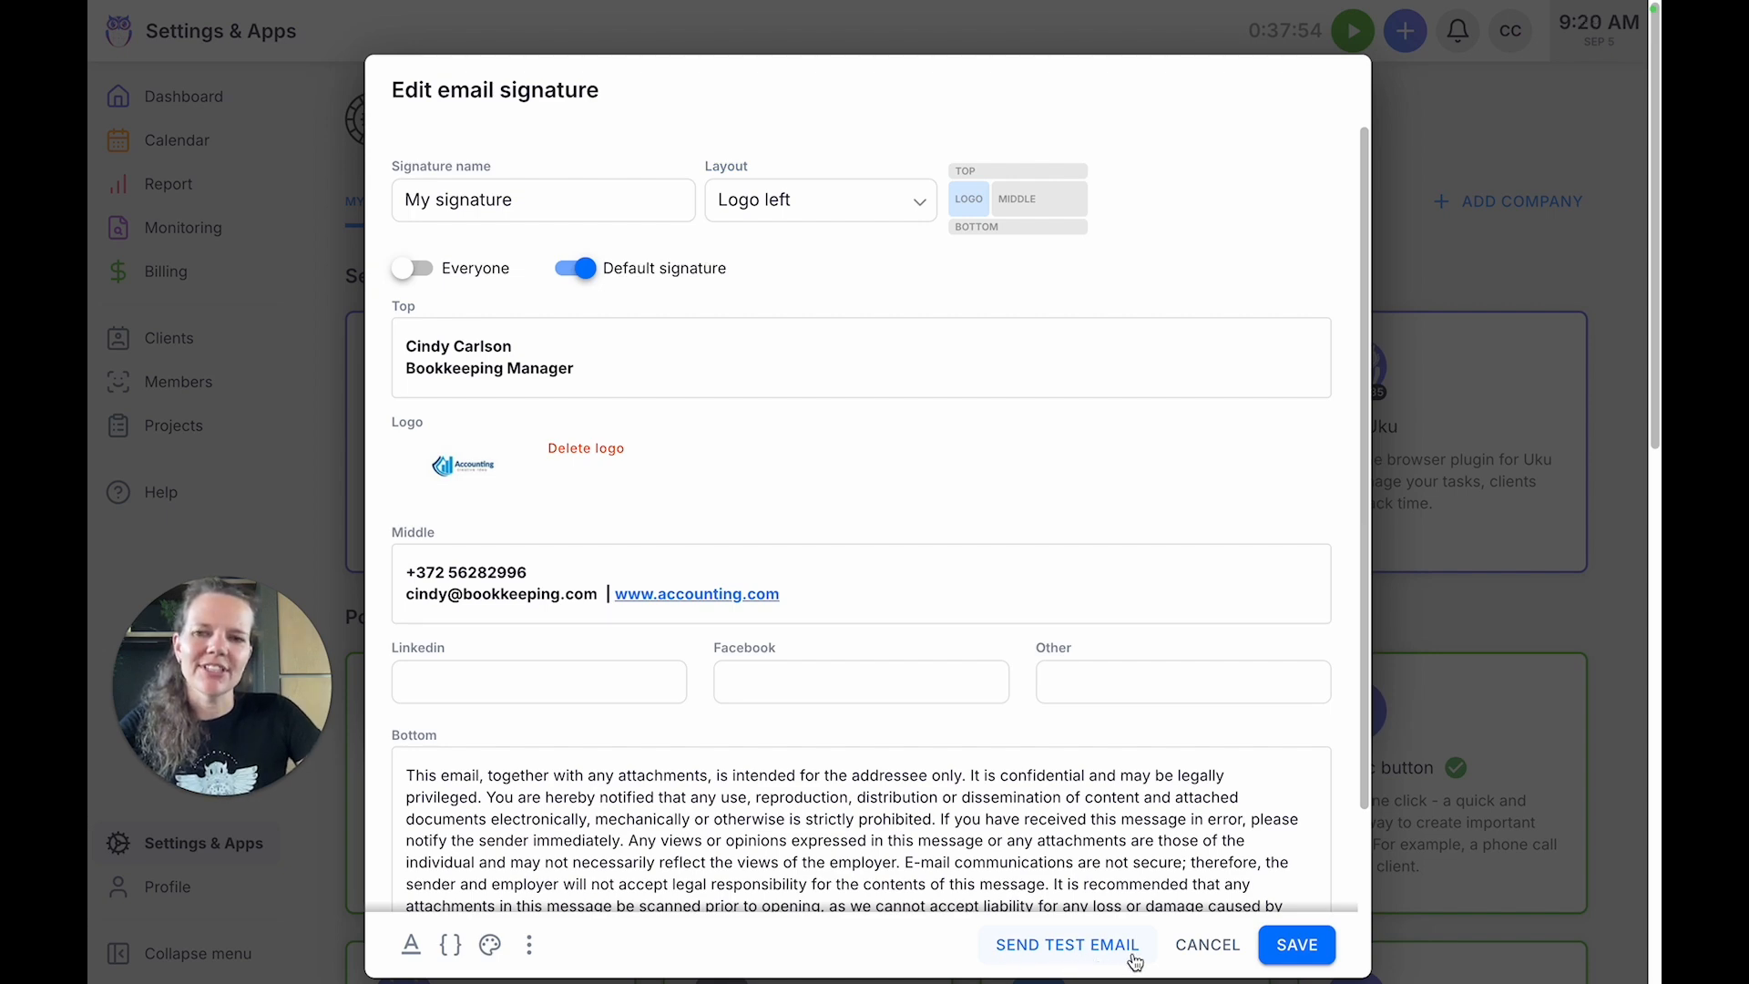
{"action": "left_click", "coordinate": [1297, 944]}
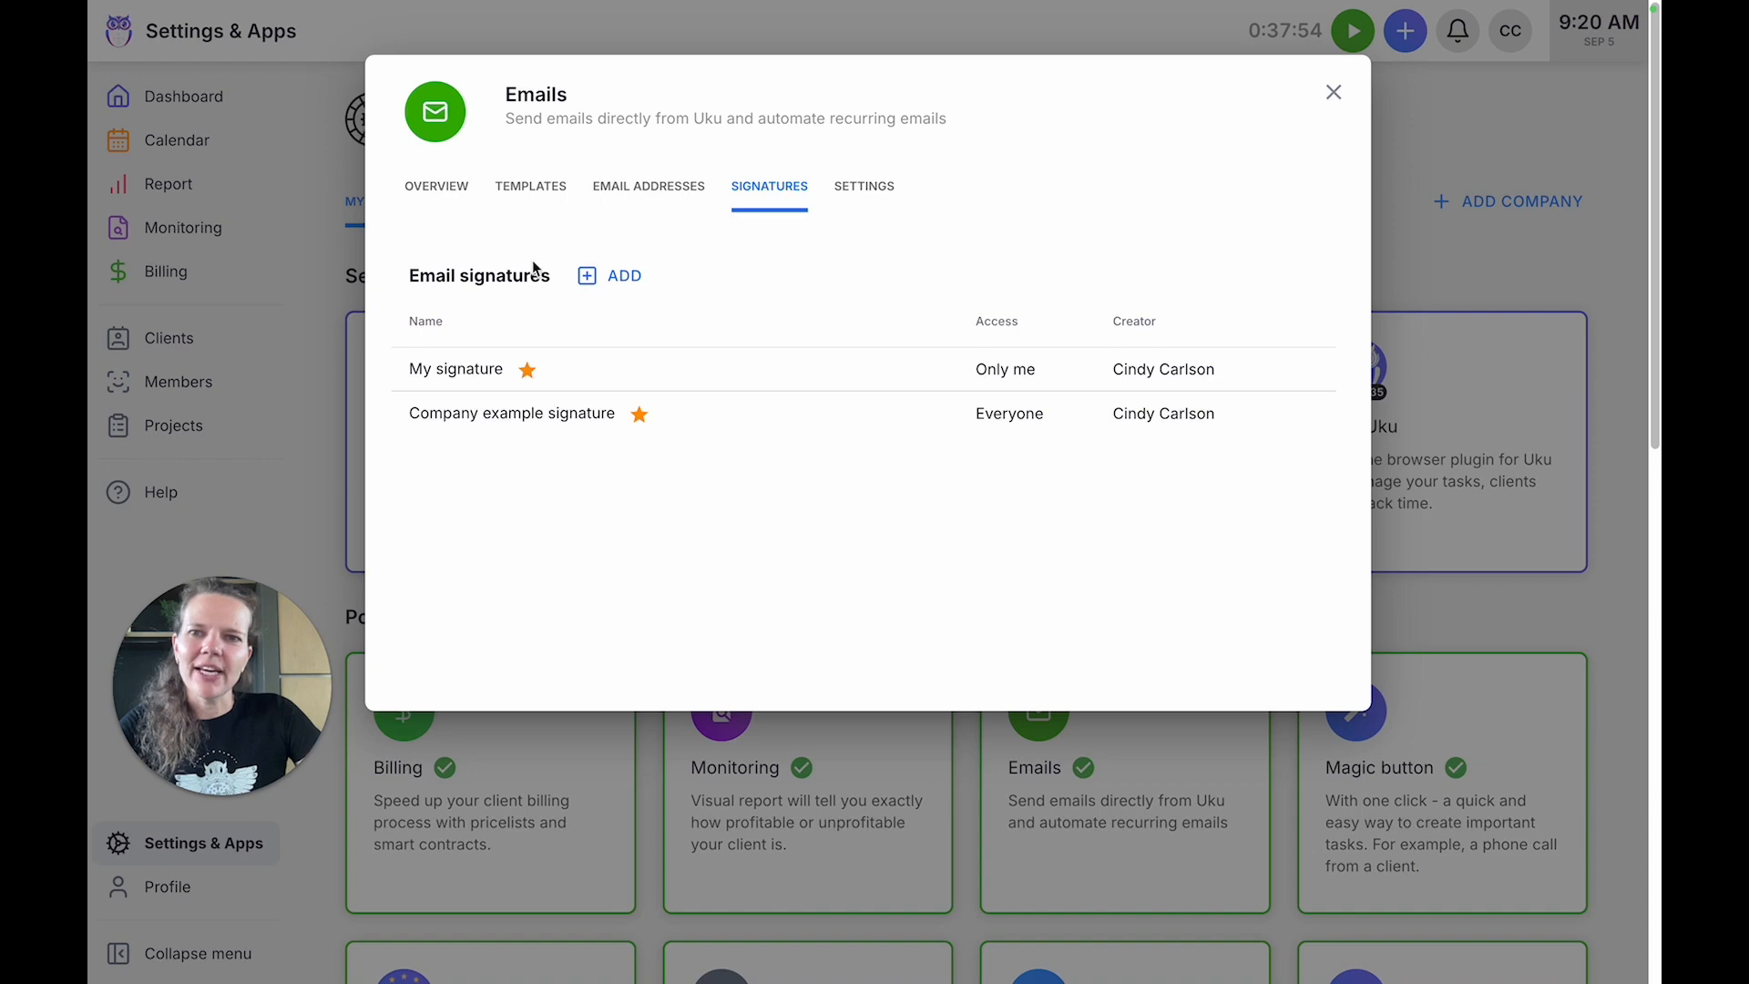
Open the "Request Payroll Approval" email template, check the signature placeholders on offer, save the template and close the Emails settings.
{"action": "left_click", "coordinate": [508, 189]}
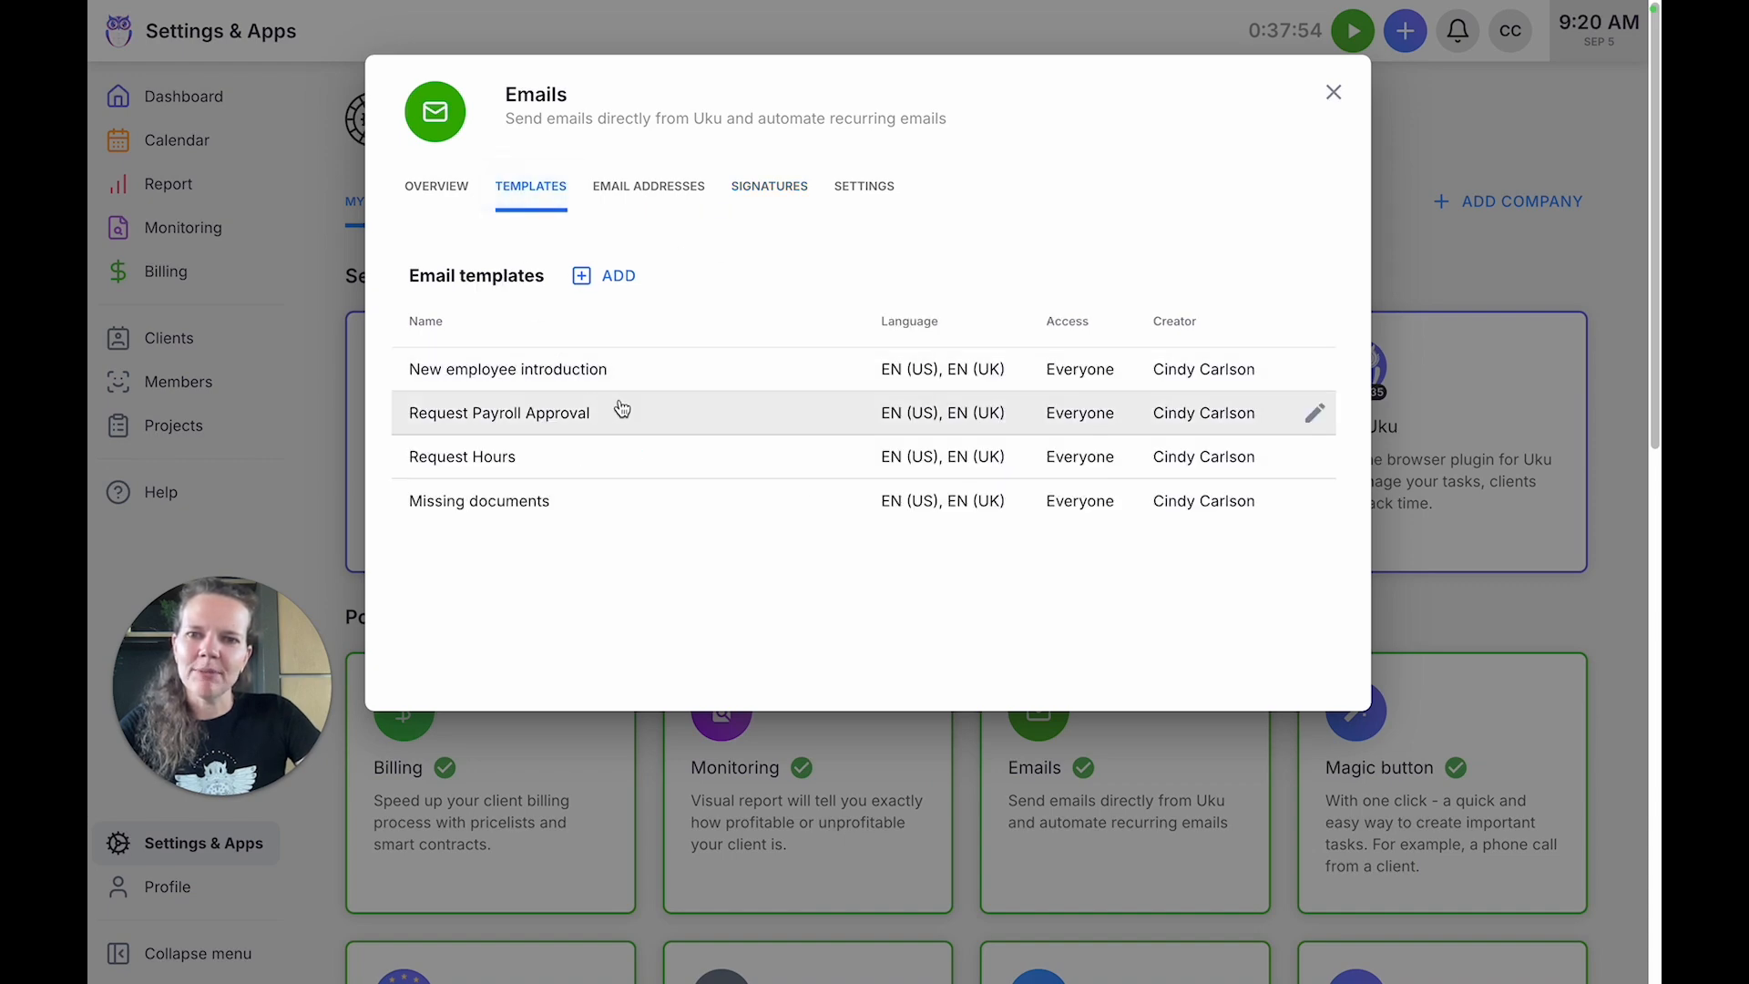
{"action": "left_click", "coordinate": [622, 409]}
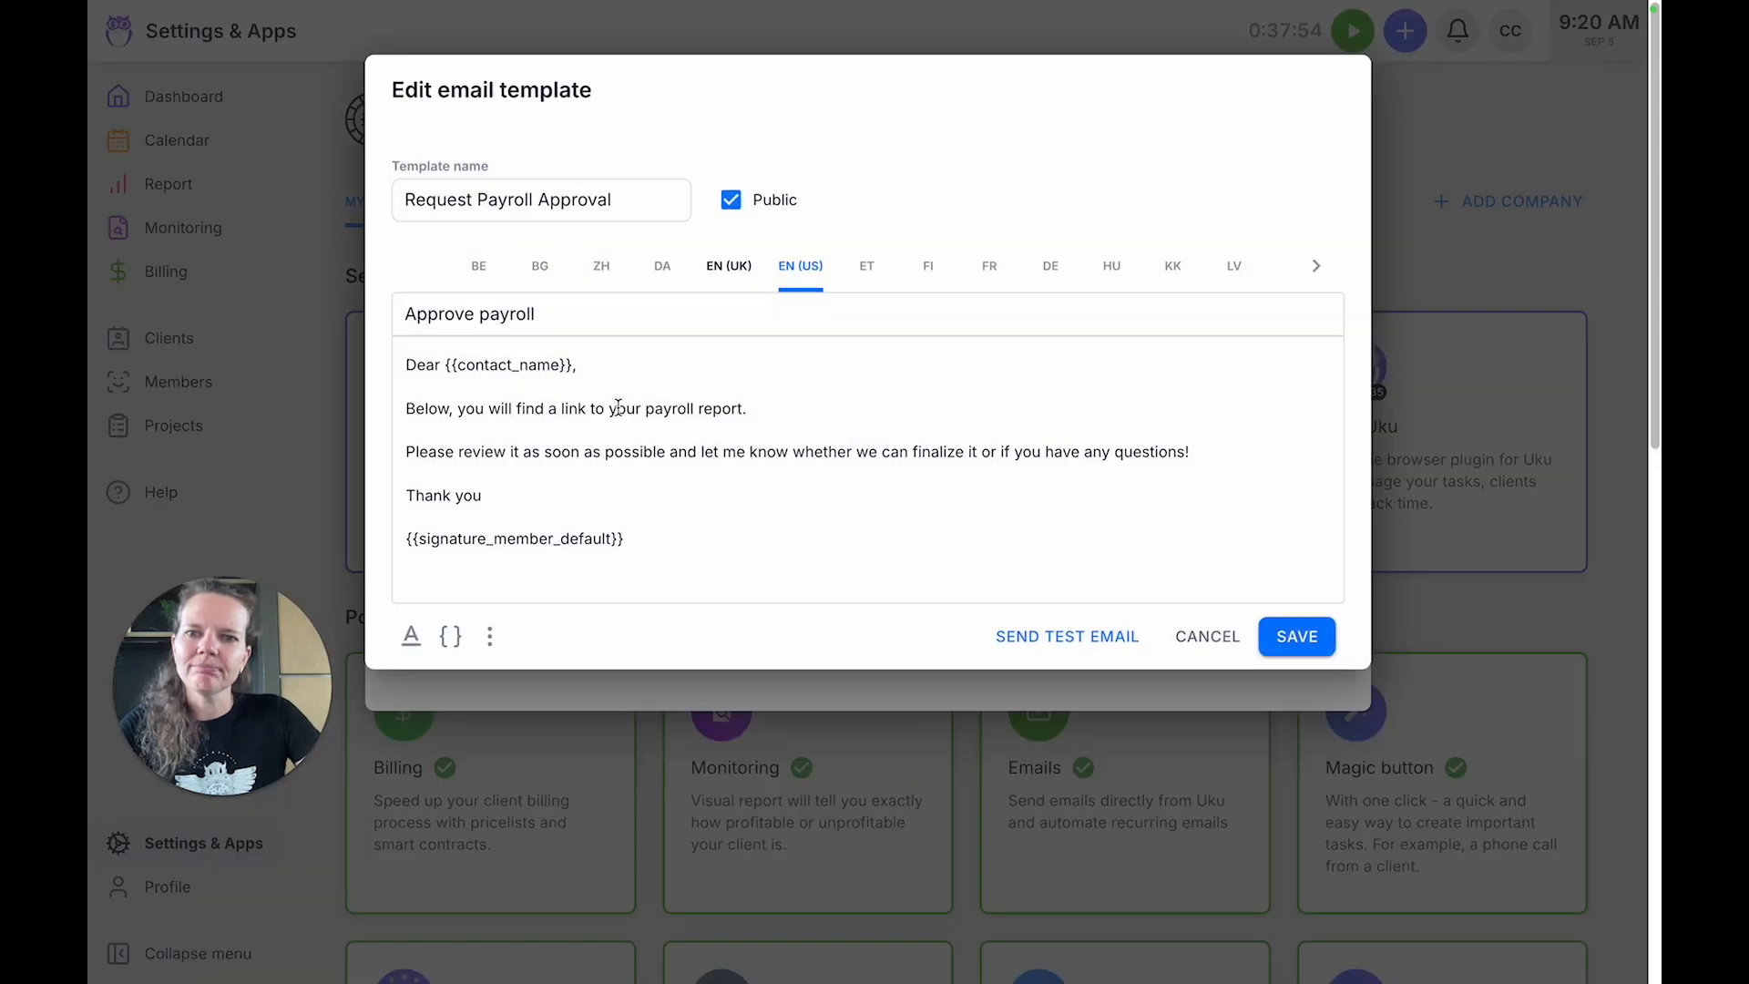
{"action": "left_click", "coordinate": [640, 537]}
{"action": "left_click", "coordinate": [451, 635]}
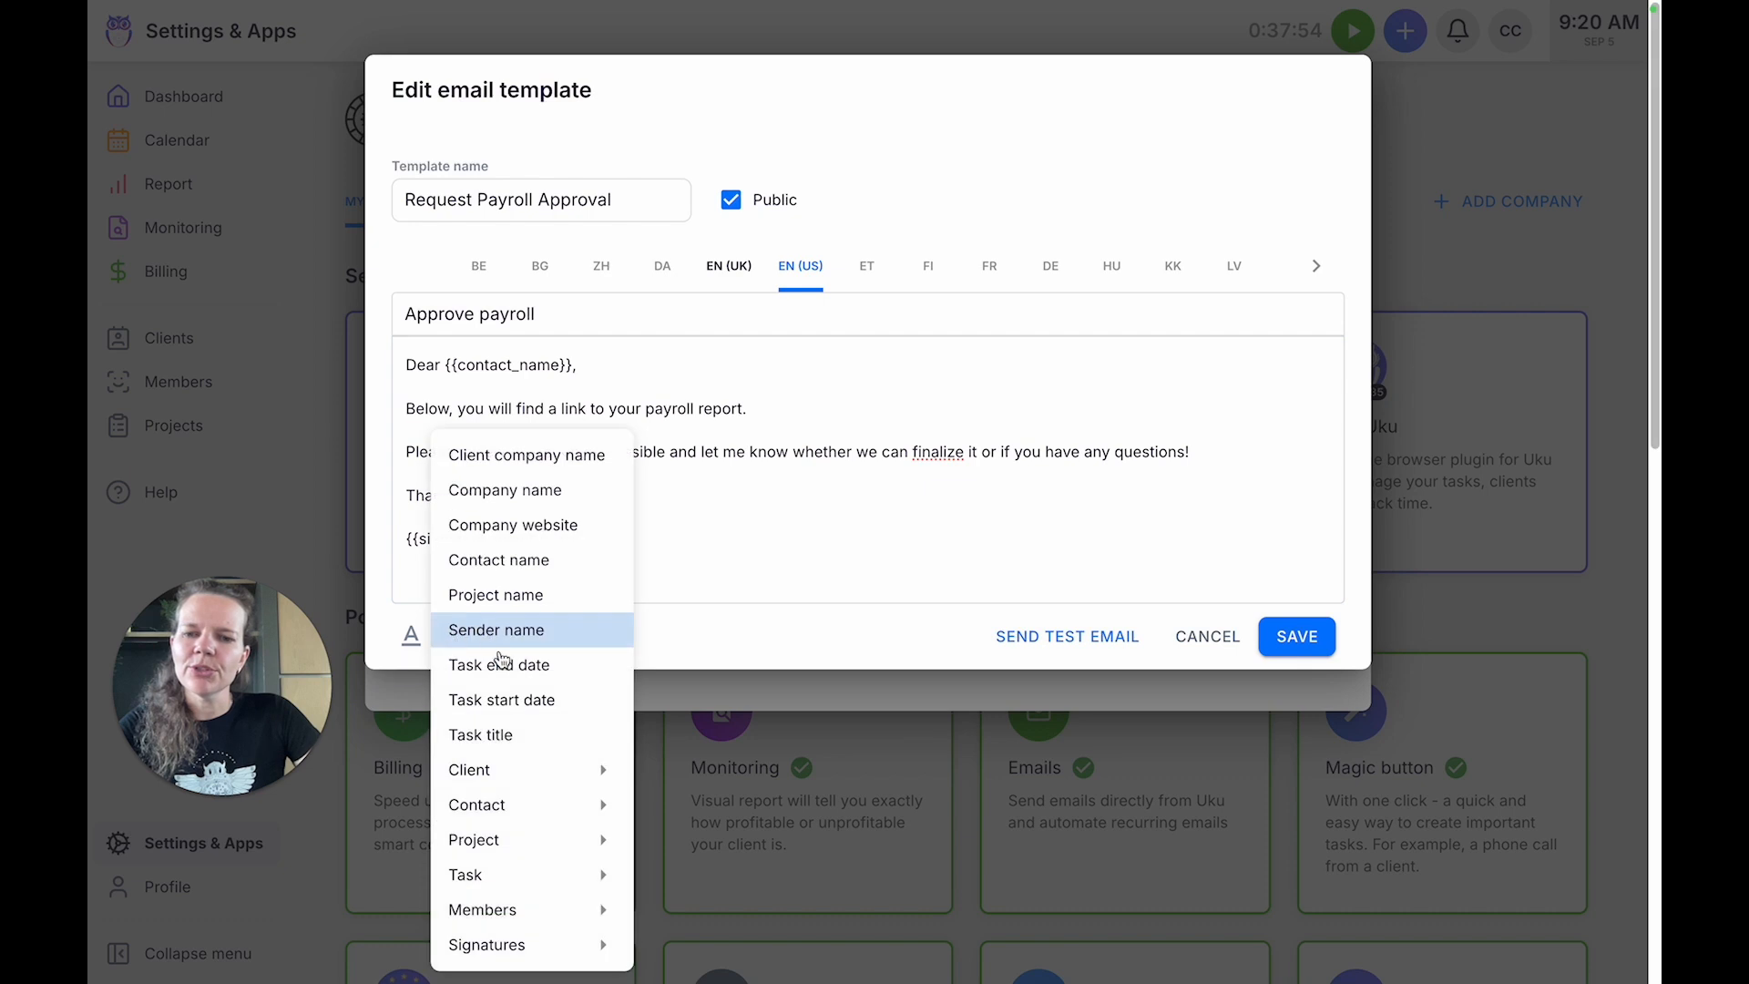
{"action": "mouse_move", "coordinate": [585, 944]}
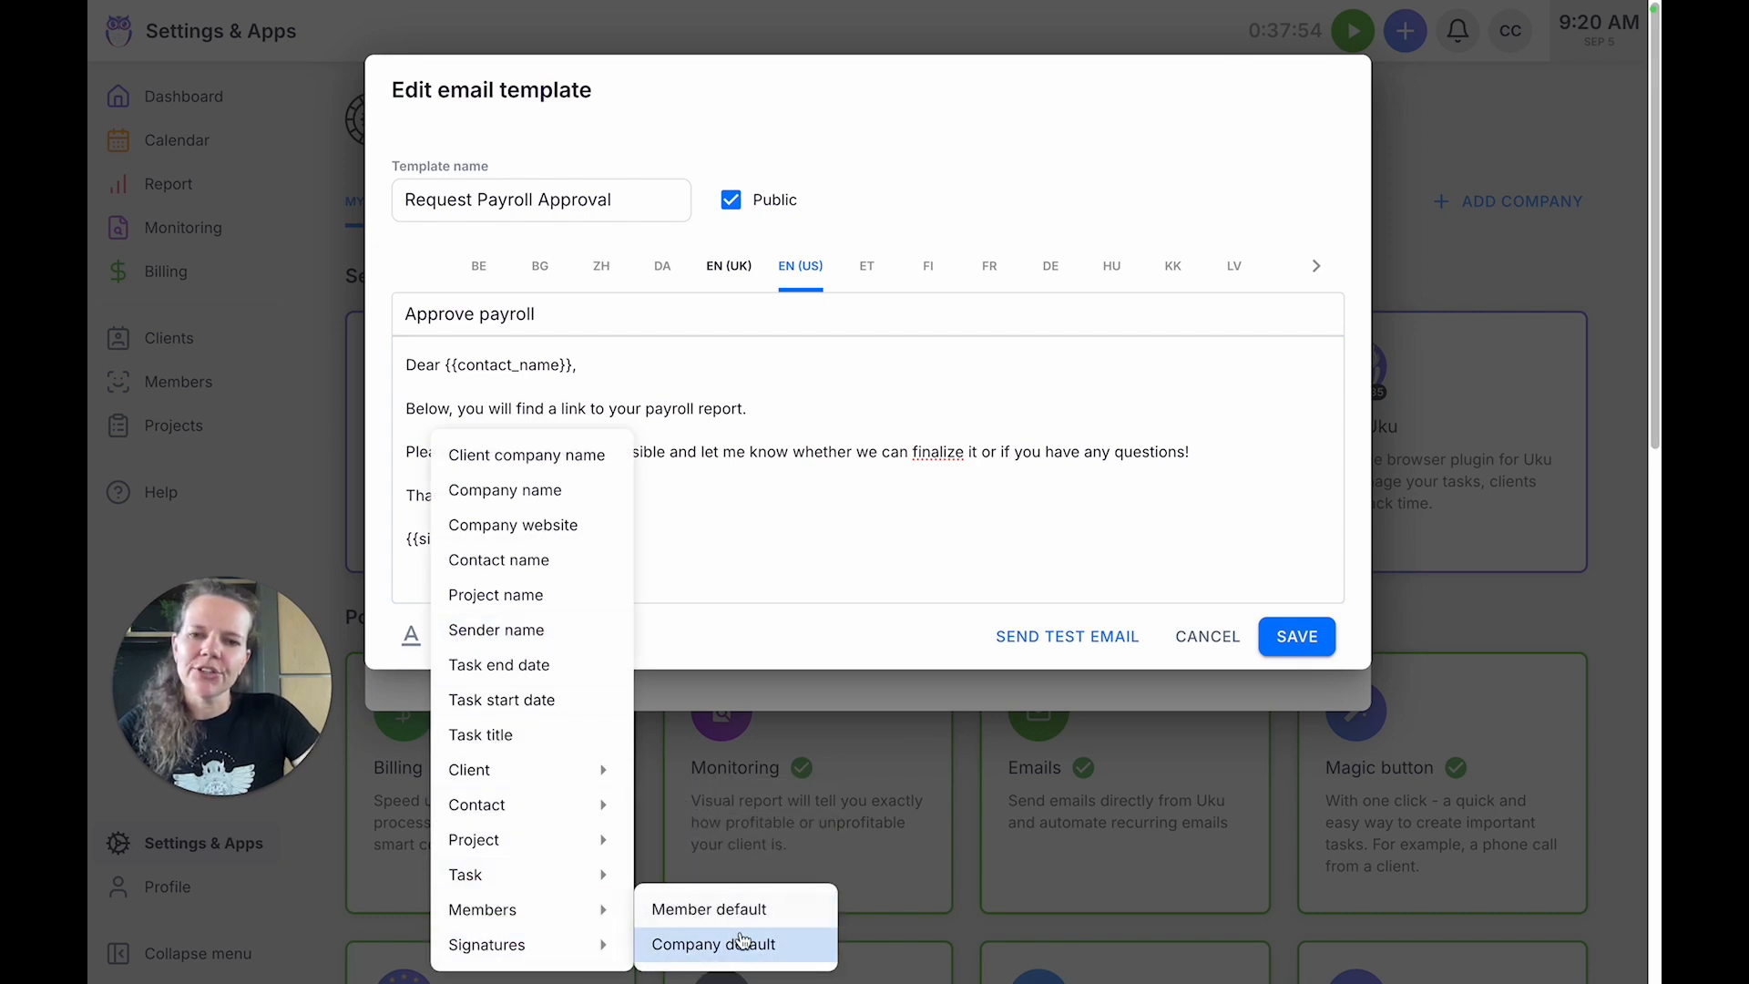
{"action": "left_click", "coordinate": [914, 624]}
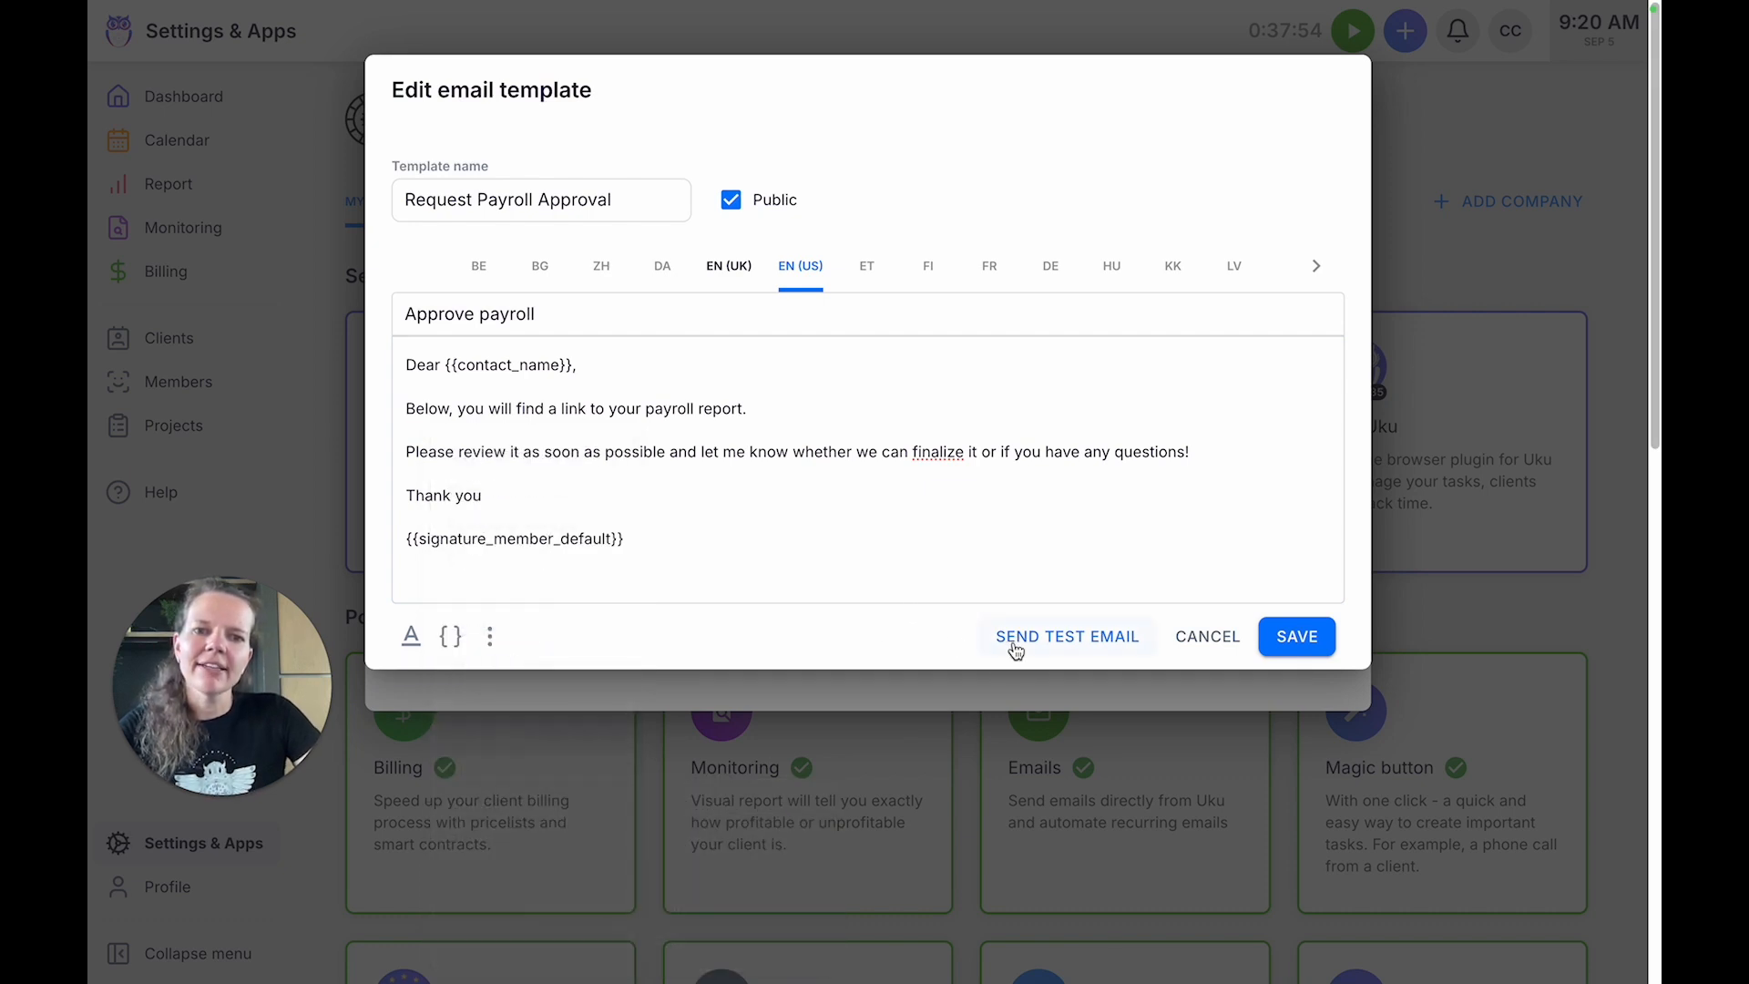
{"action": "left_click", "coordinate": [1297, 636]}
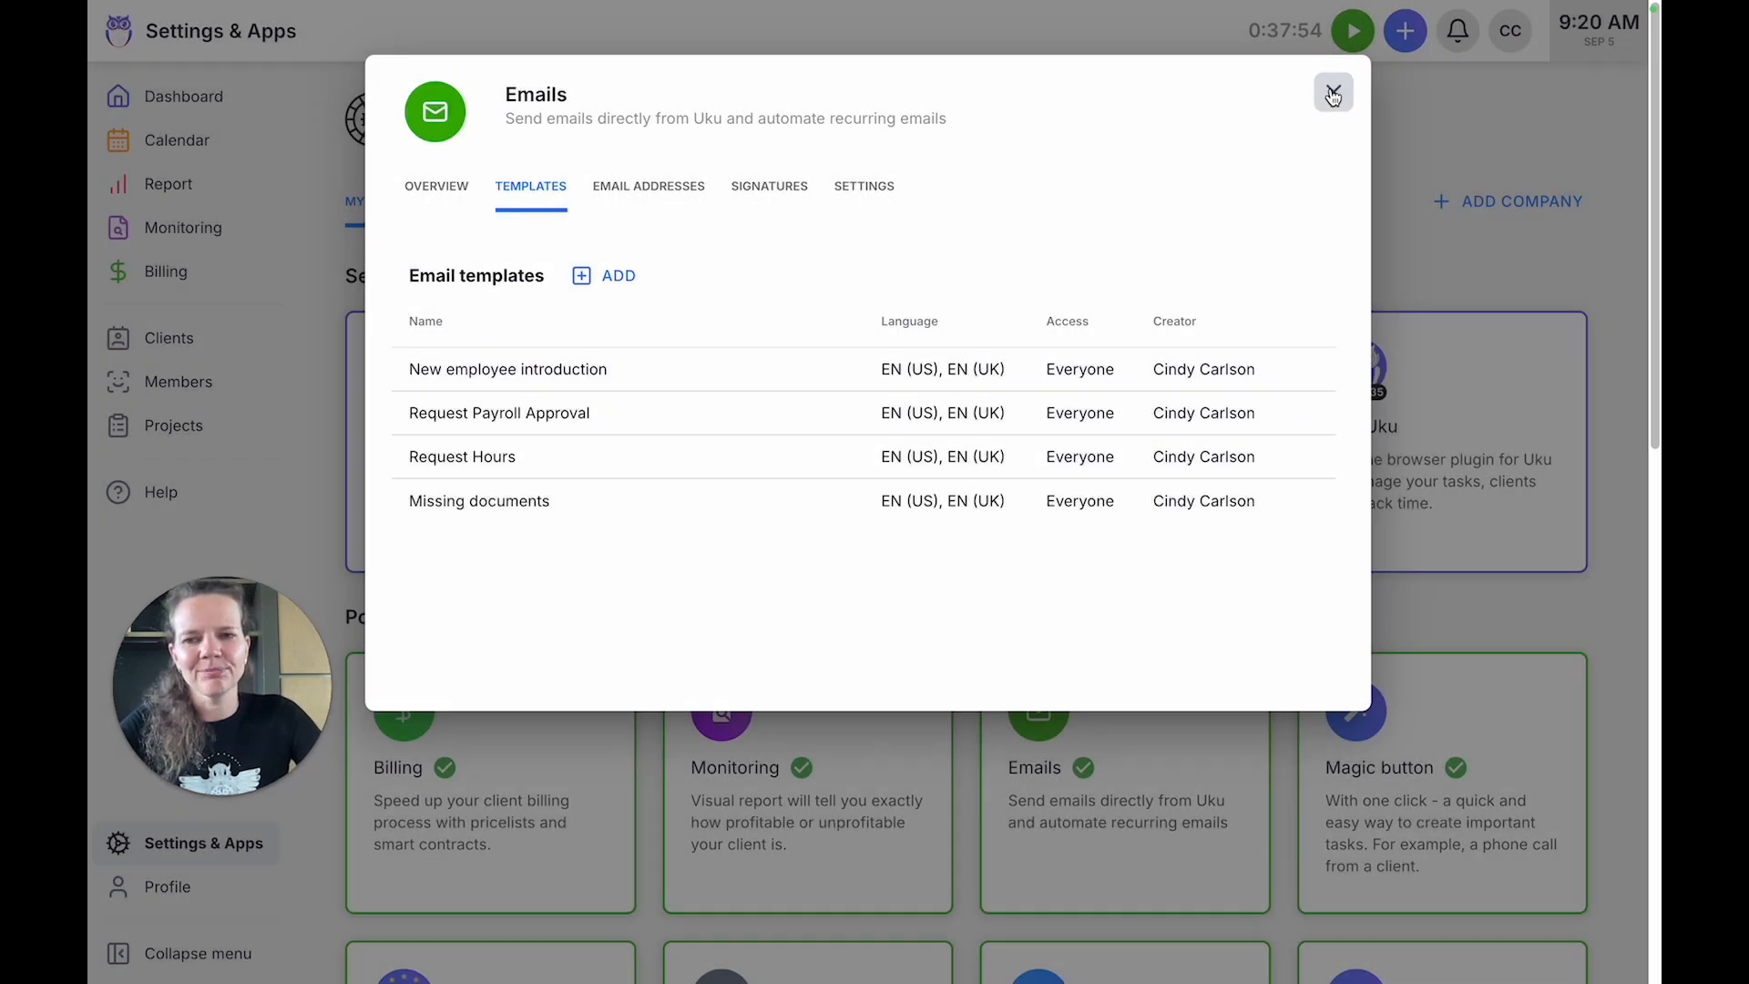
{"action": "left_click", "coordinate": [1330, 94]}
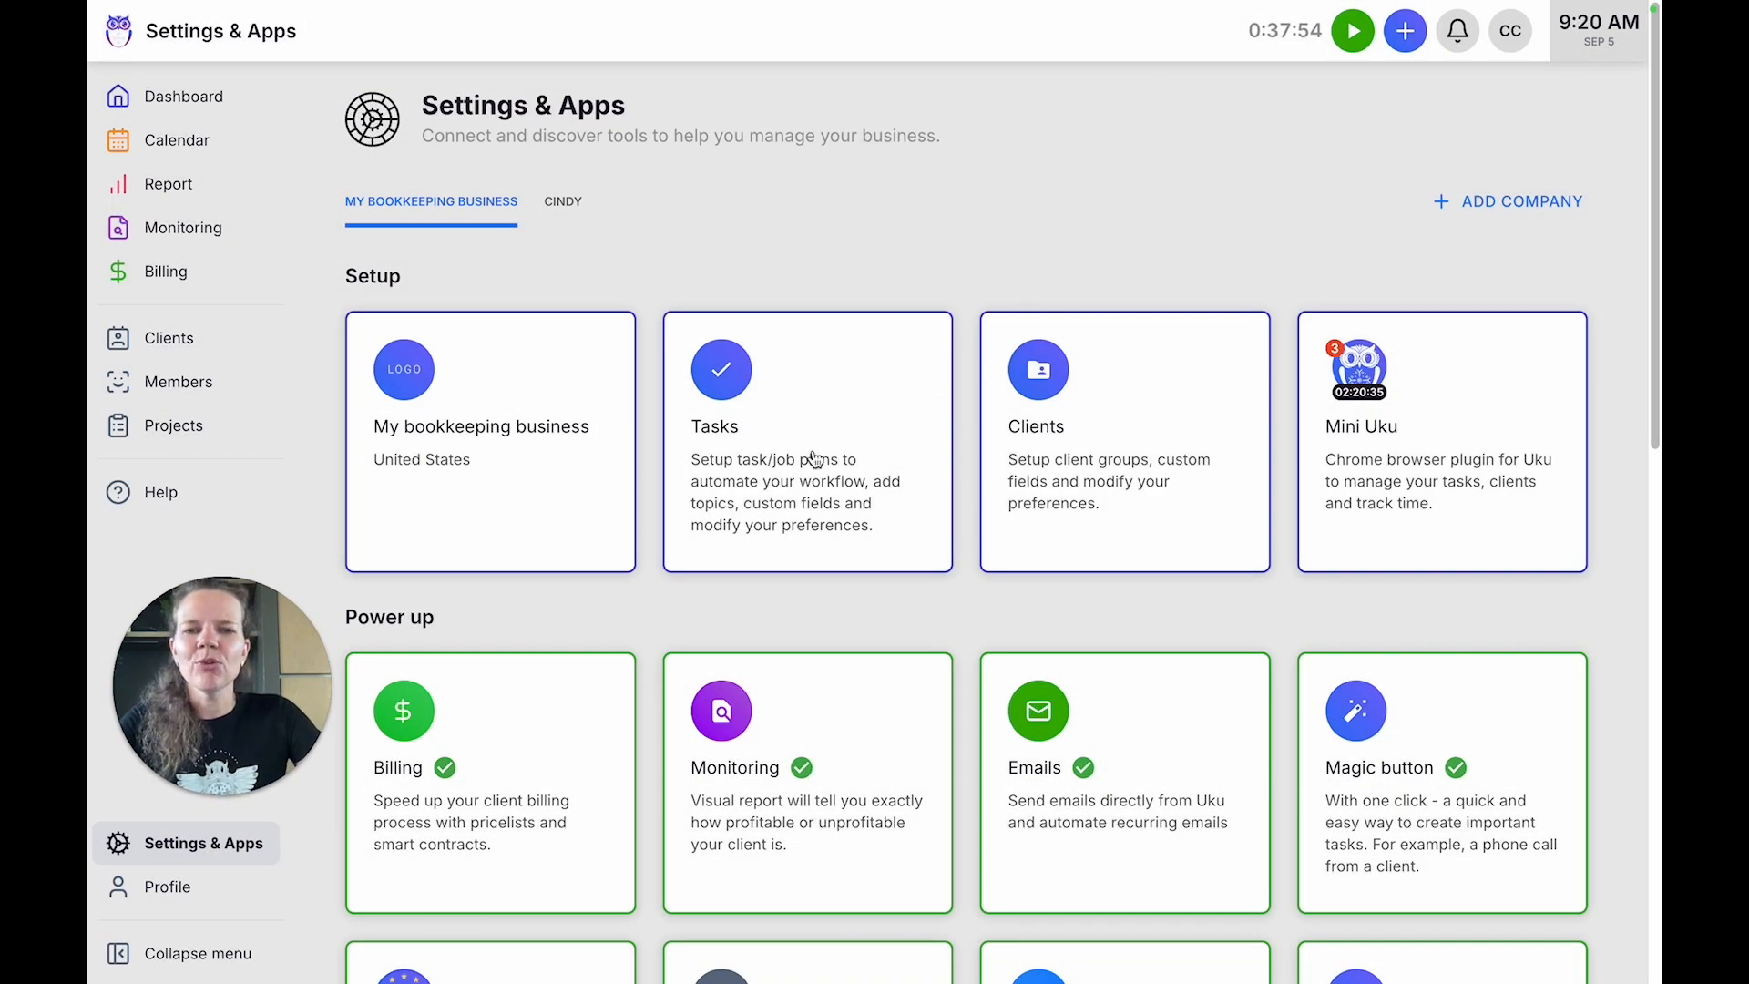
Open the recurring task "Prepare monthly financial statements {{this_month}}" in the "Accounting clients" task template.
{"action": "left_click", "coordinate": [786, 473]}
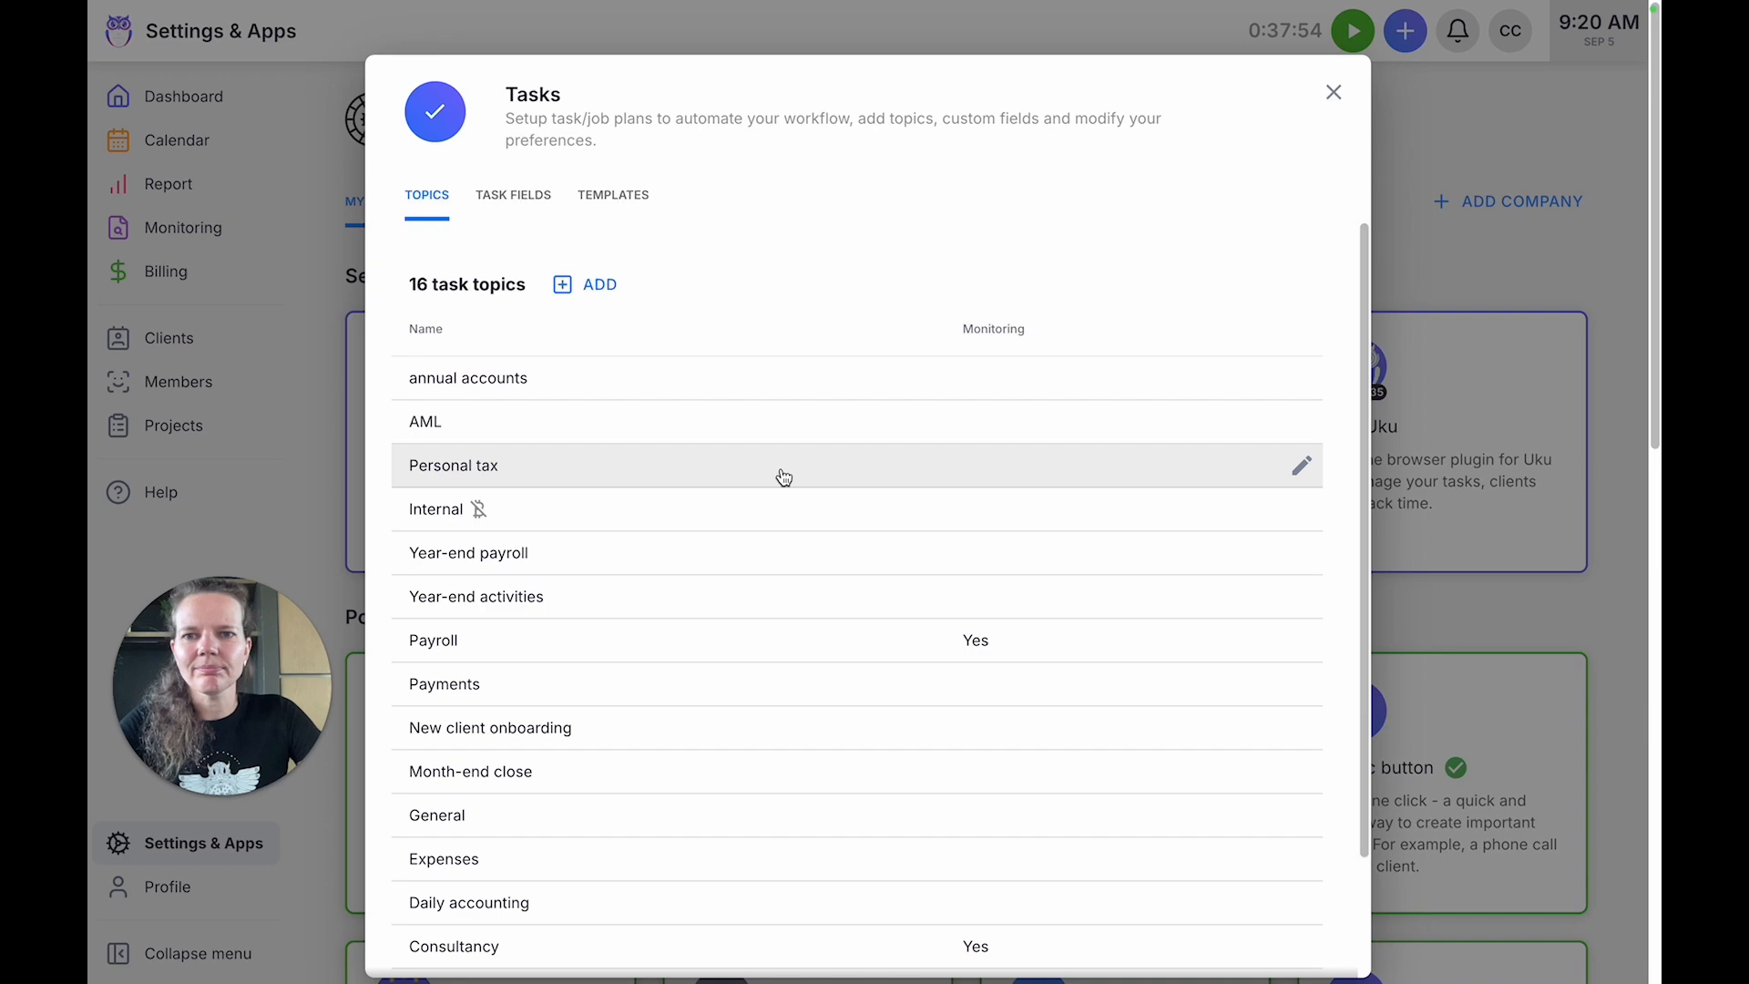
{"action": "left_click", "coordinate": [611, 196]}
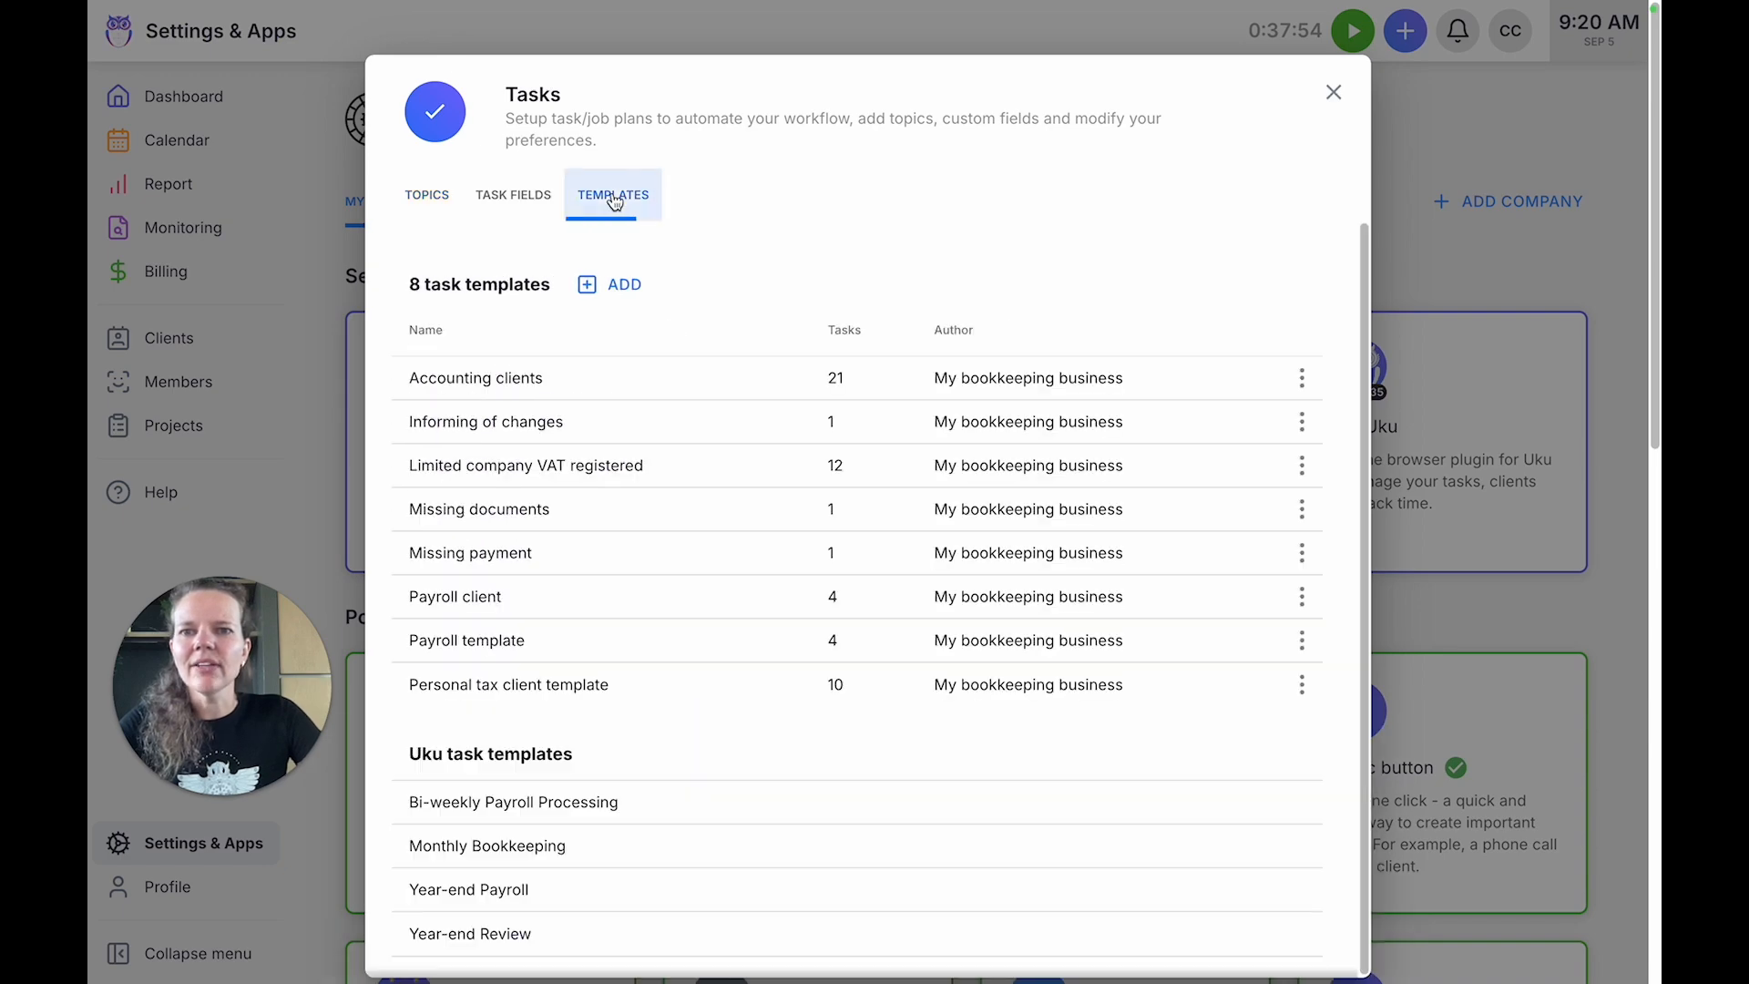
{"action": "left_click", "coordinate": [598, 386]}
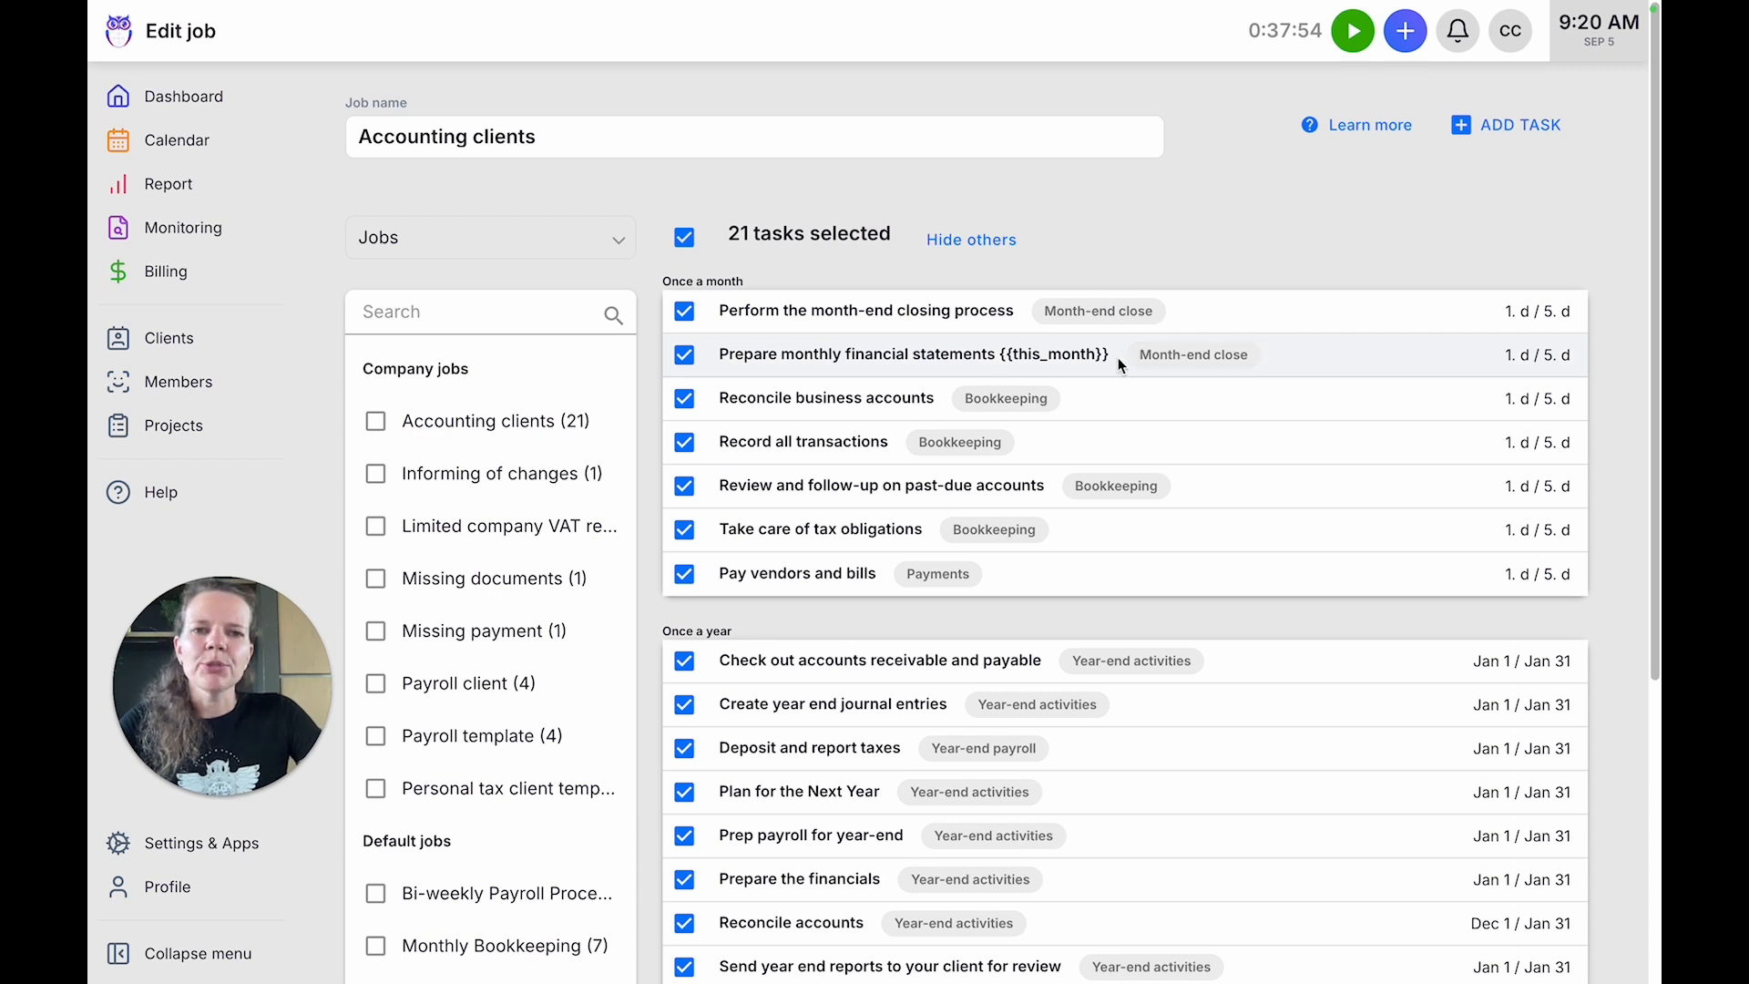
{"action": "left_click", "coordinate": [995, 366]}
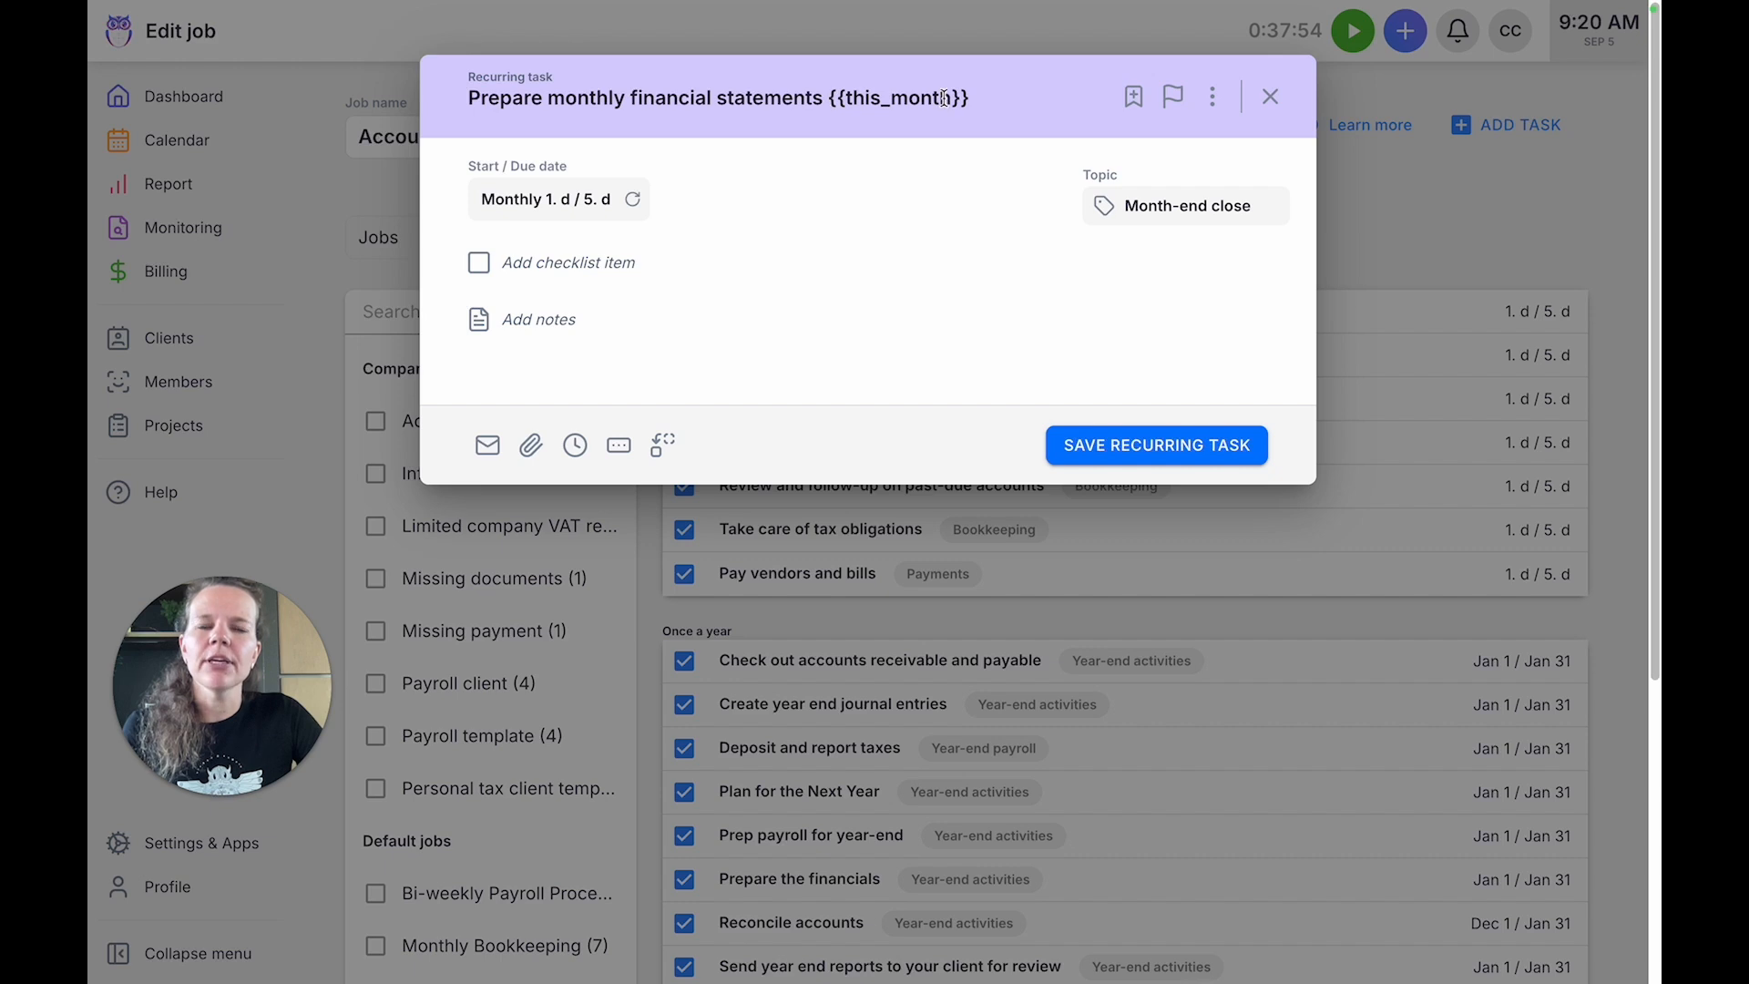
Check the title placeholders, re-enter the title "Prepare monthly financial statements {{this_month}}", save the recurring task and leave the job editor discarding changes.
{"action": "left_click", "coordinate": [991, 97]}
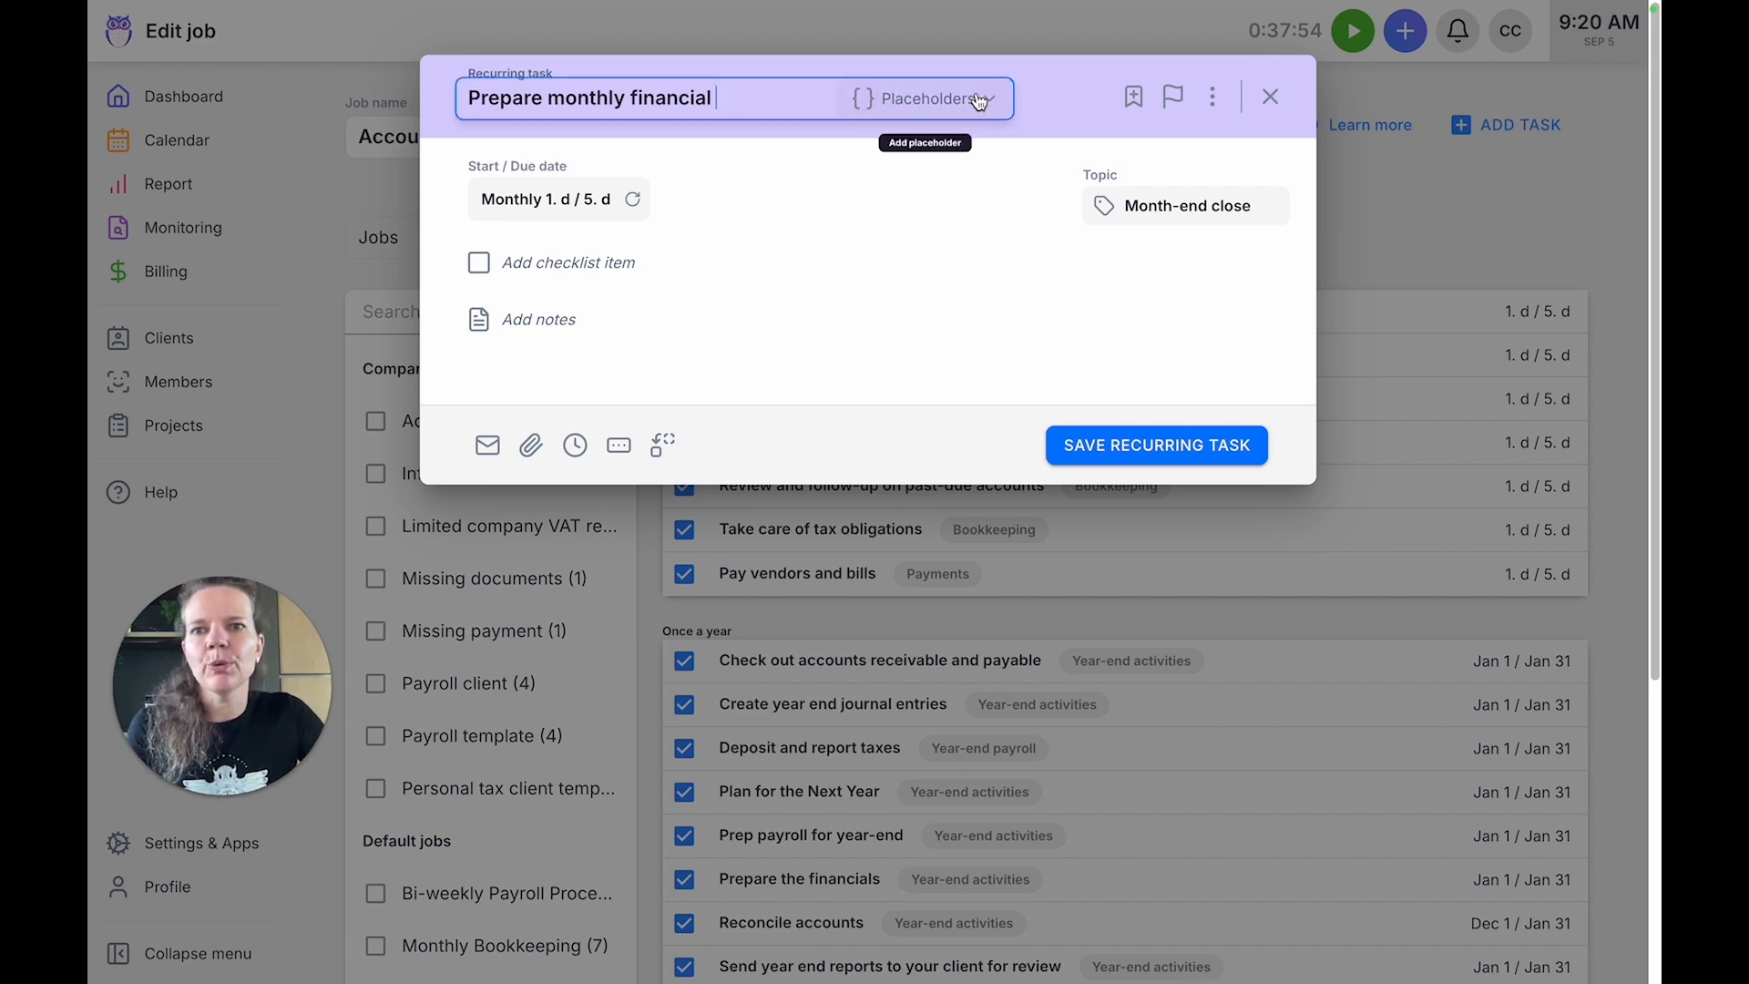
{"action": "left_click", "coordinate": [927, 99]}
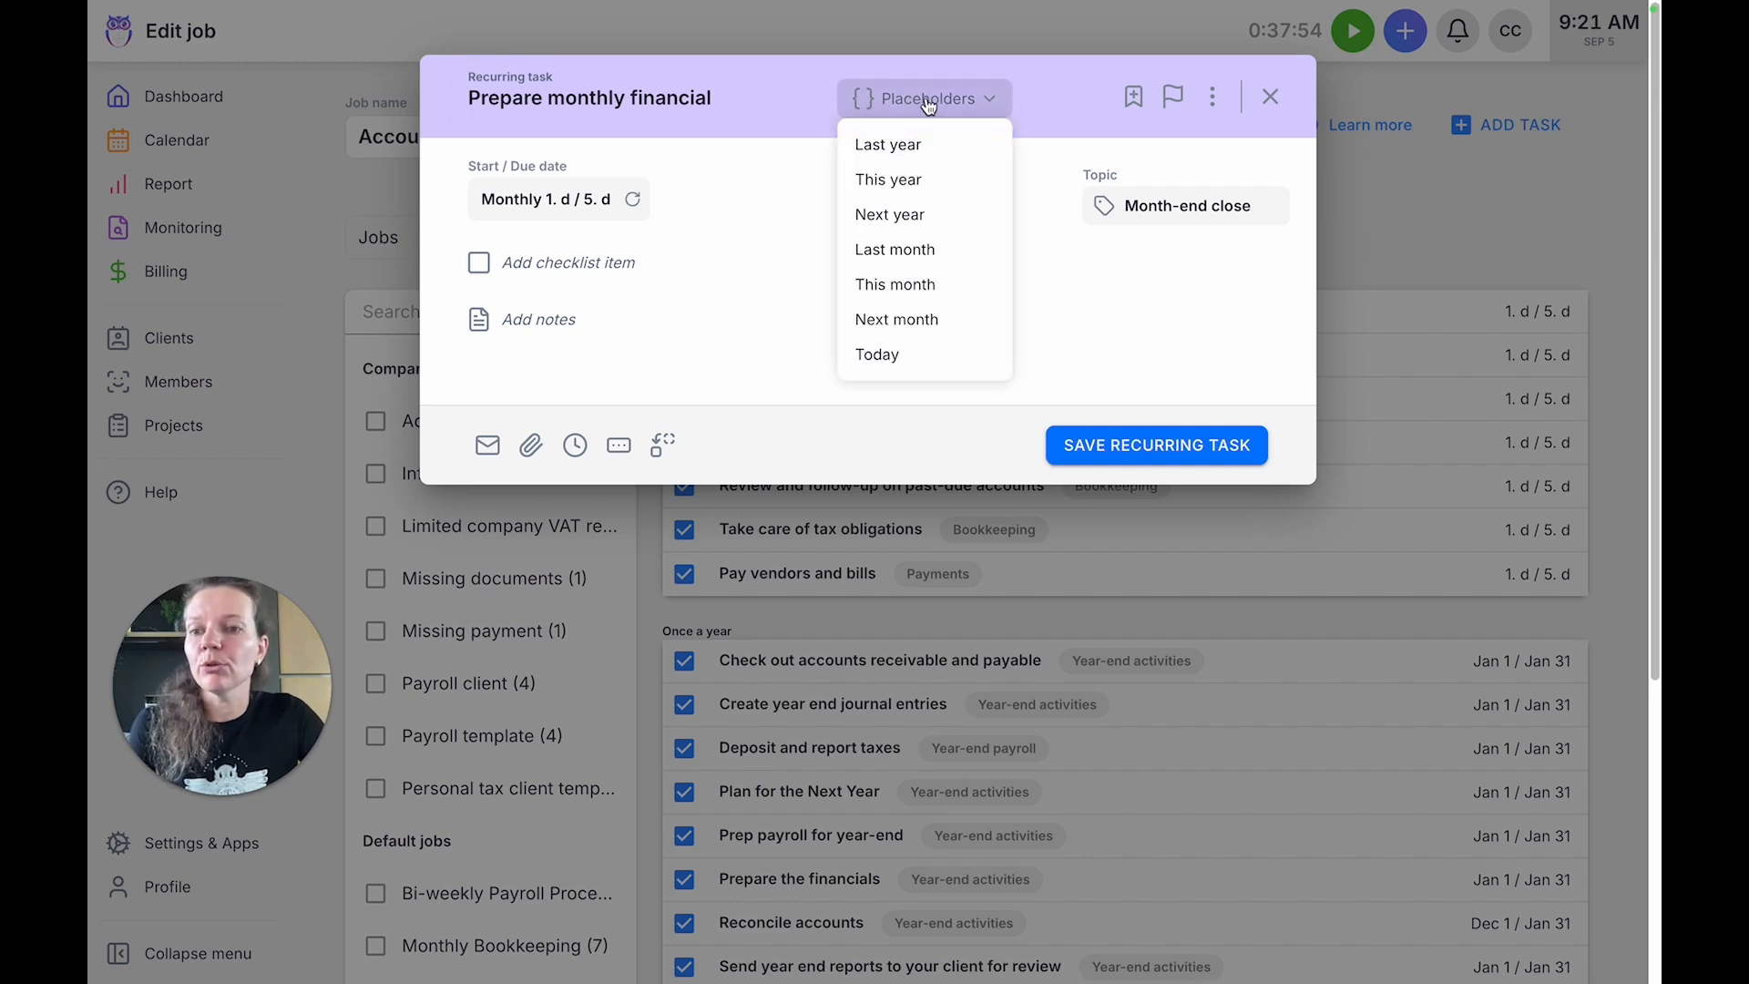
{"action": "left_click", "coordinate": [799, 100]}
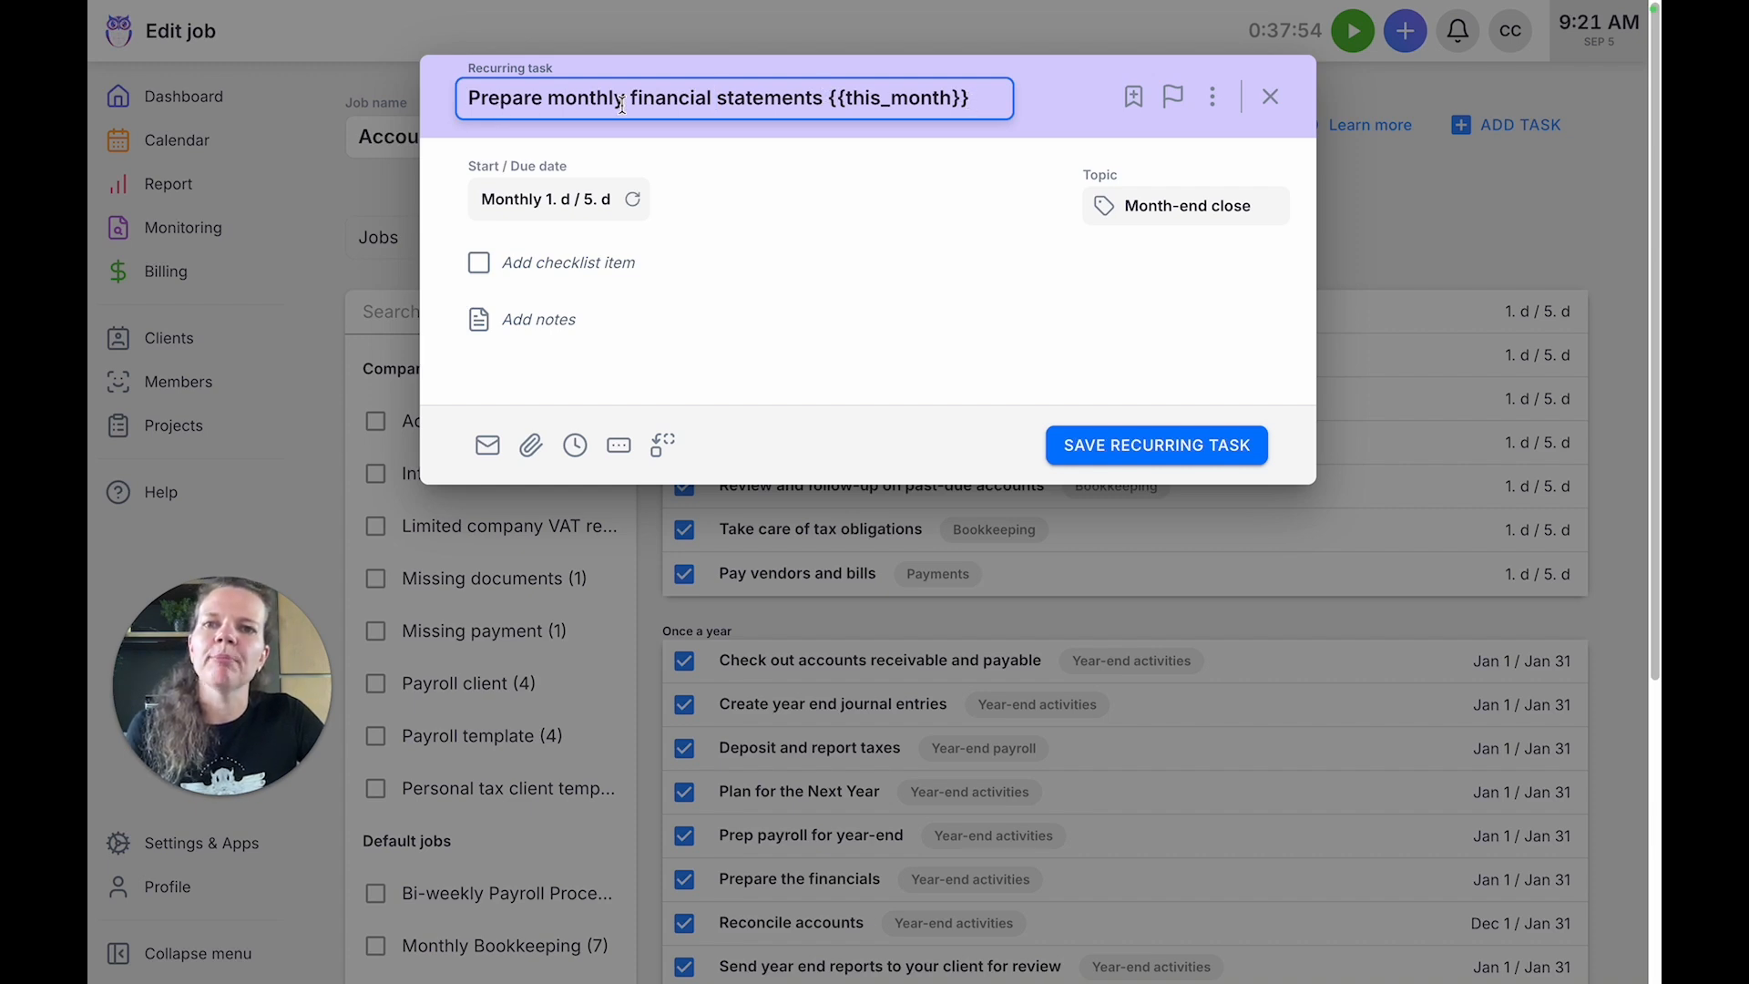
{"action": "left_click", "coordinate": [984, 97]}
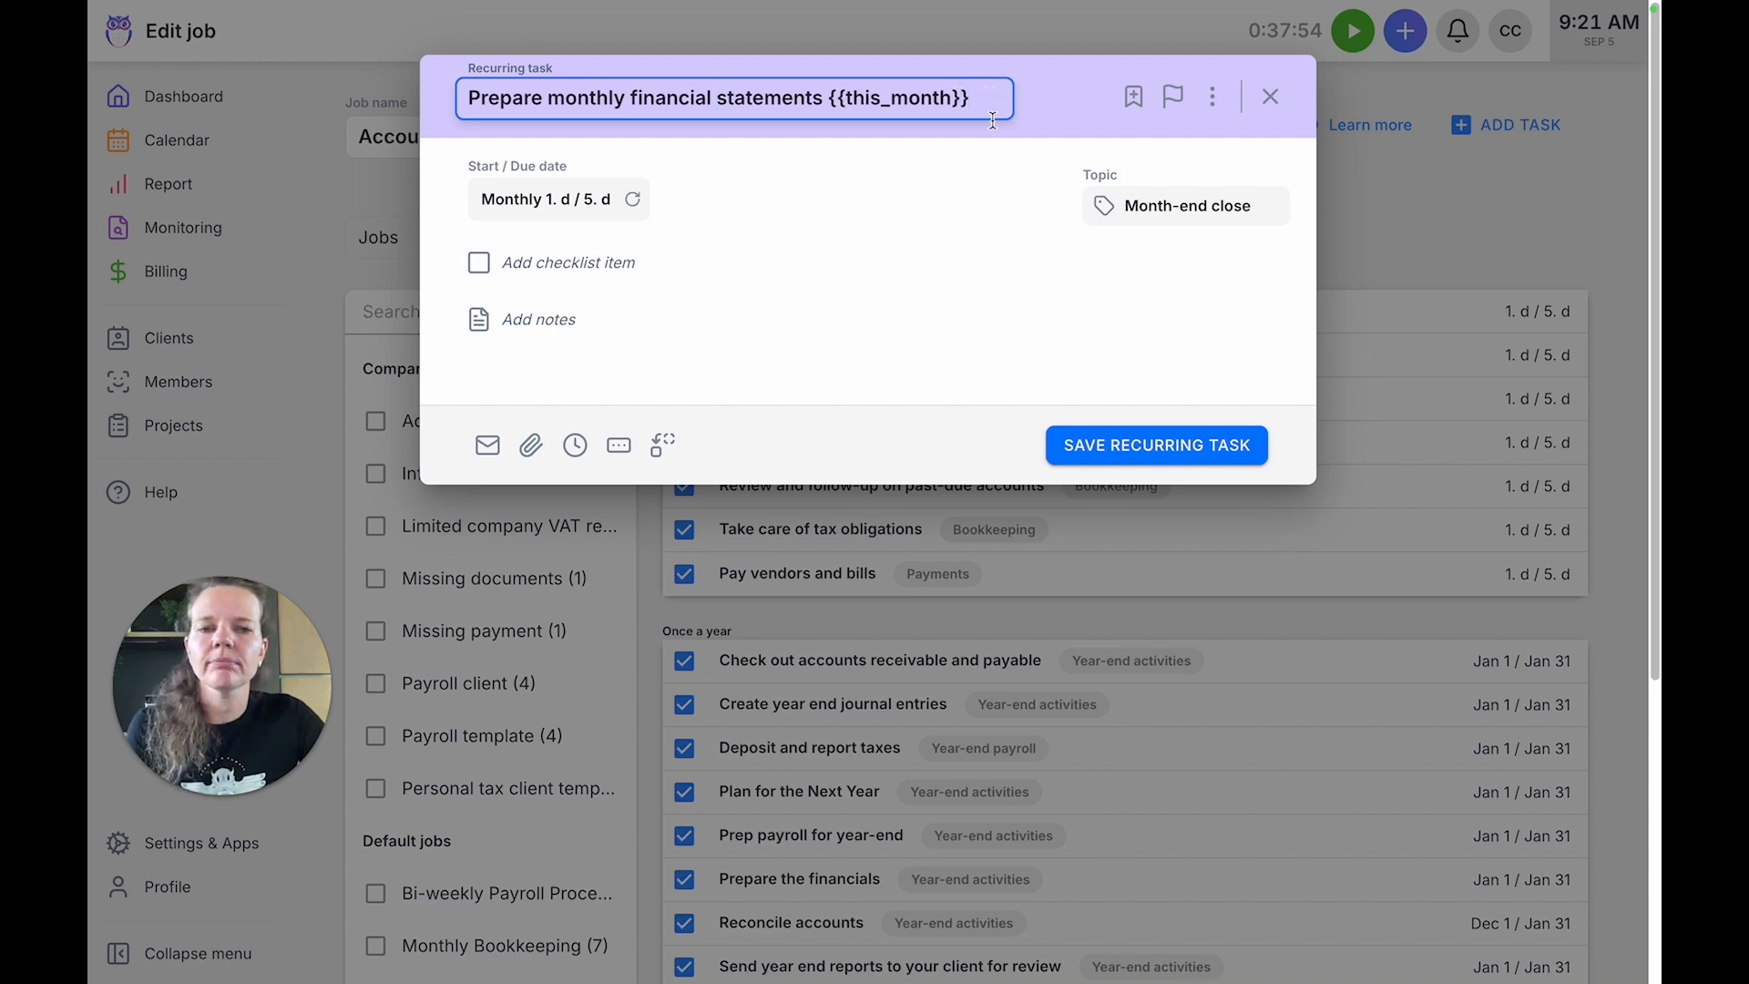
{"action": "left_click", "coordinate": [1161, 444]}
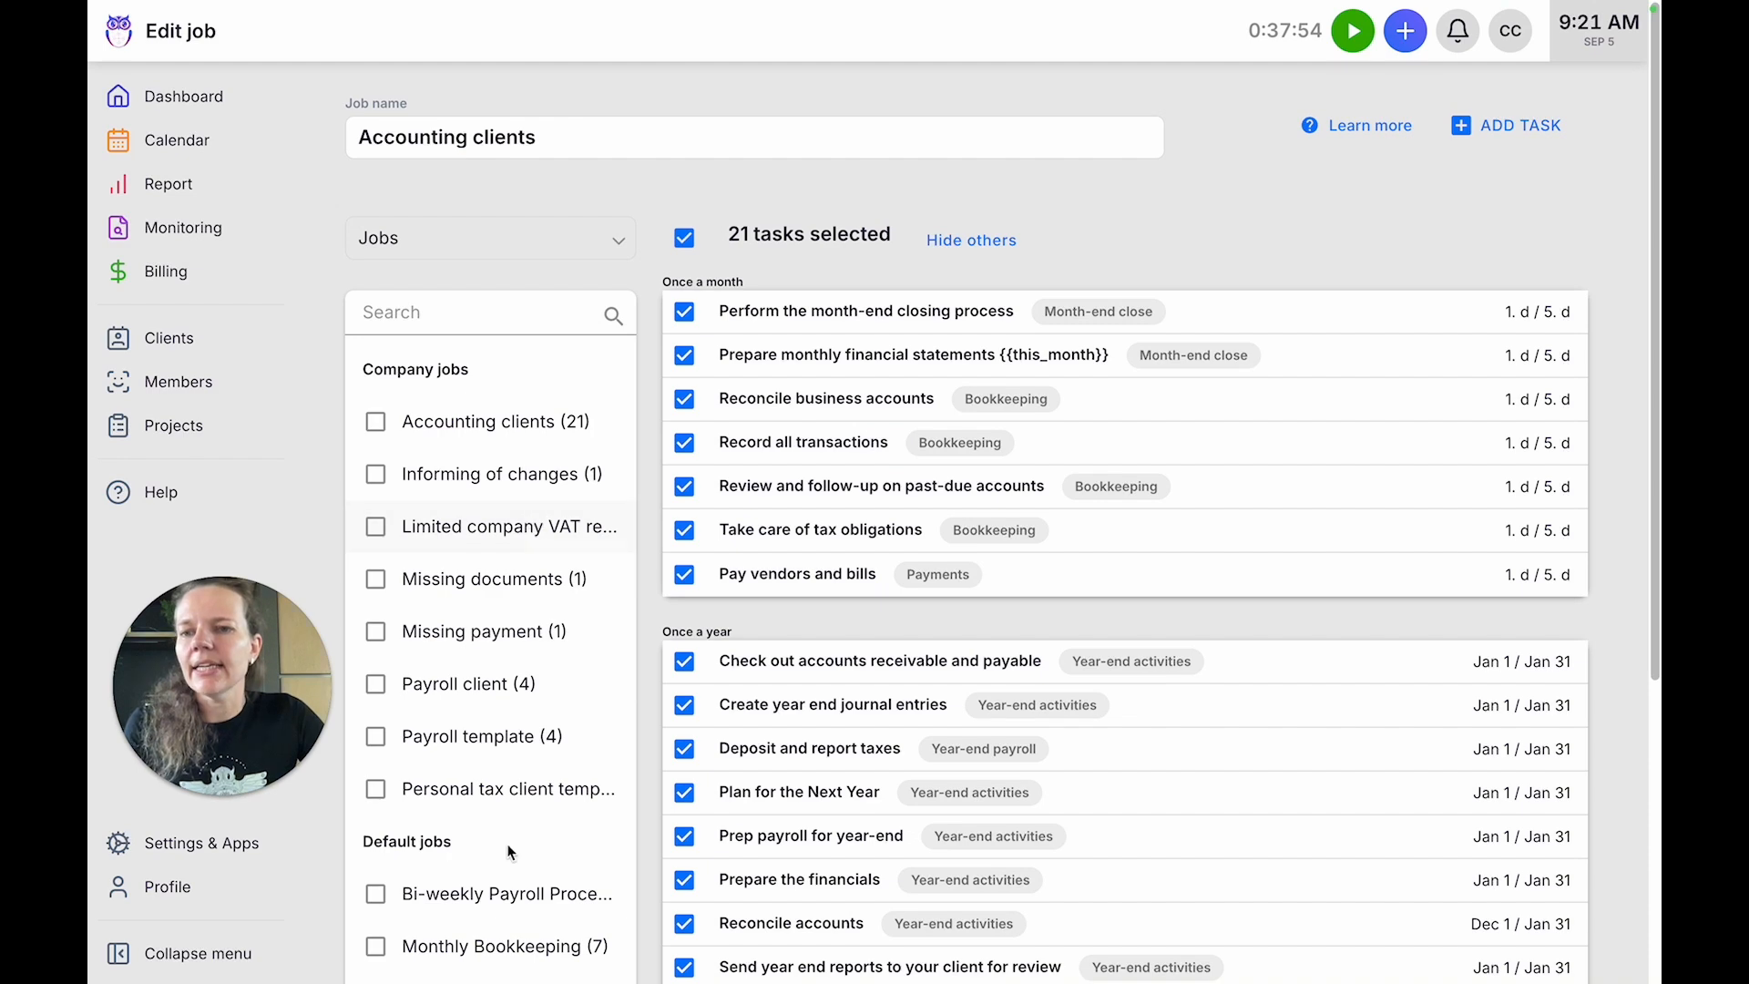
{"action": "left_click", "coordinate": [245, 862]}
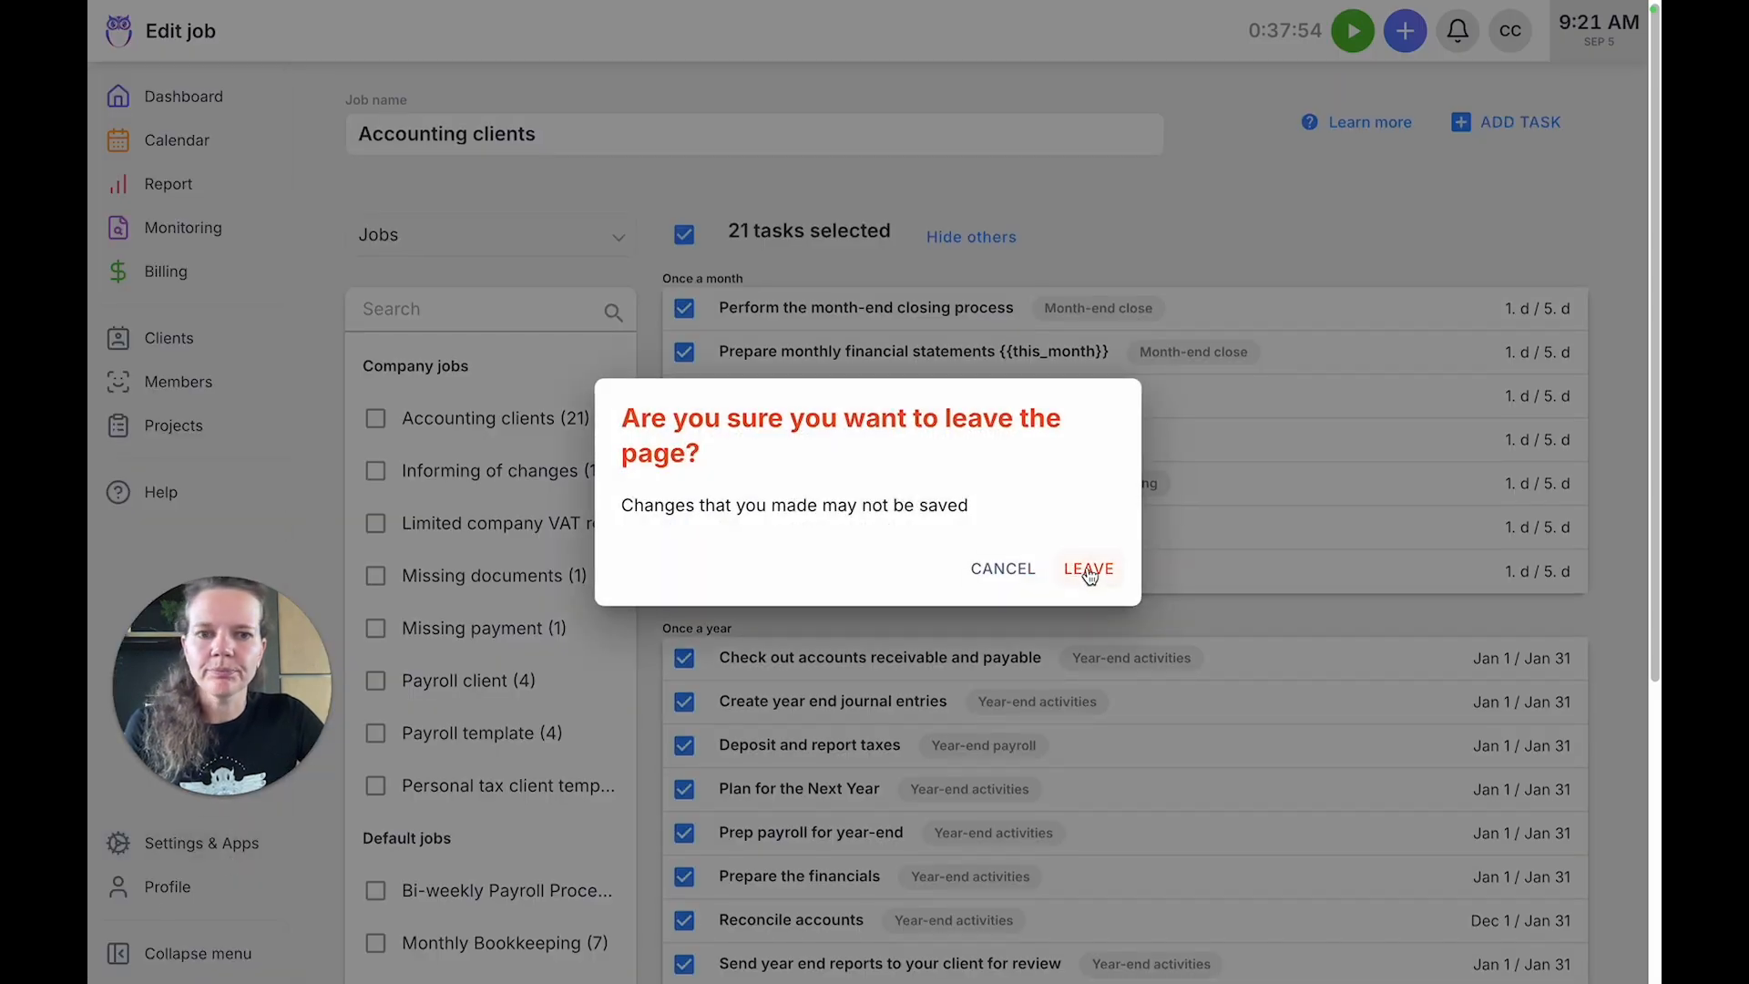
{"action": "left_click", "coordinate": [1087, 571]}
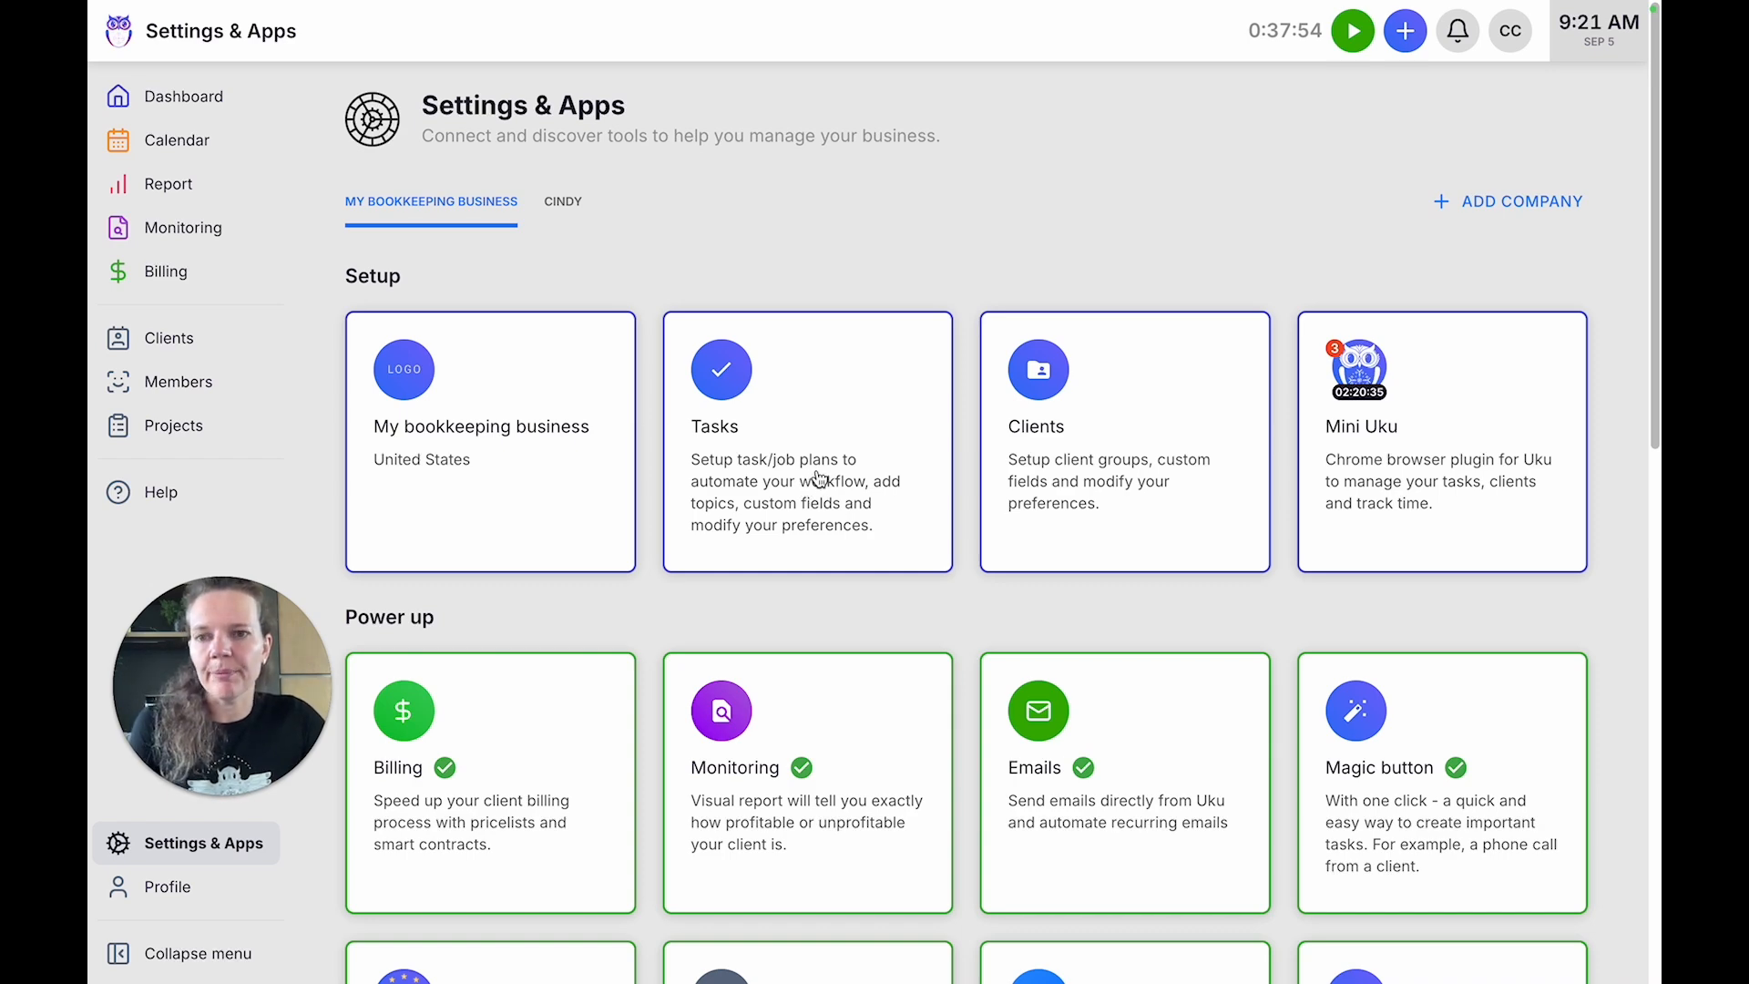
Look through the task topics, check the Payroll topic's monitoring and billable options, and close the Tasks settings without changes.
{"action": "left_click", "coordinate": [819, 477]}
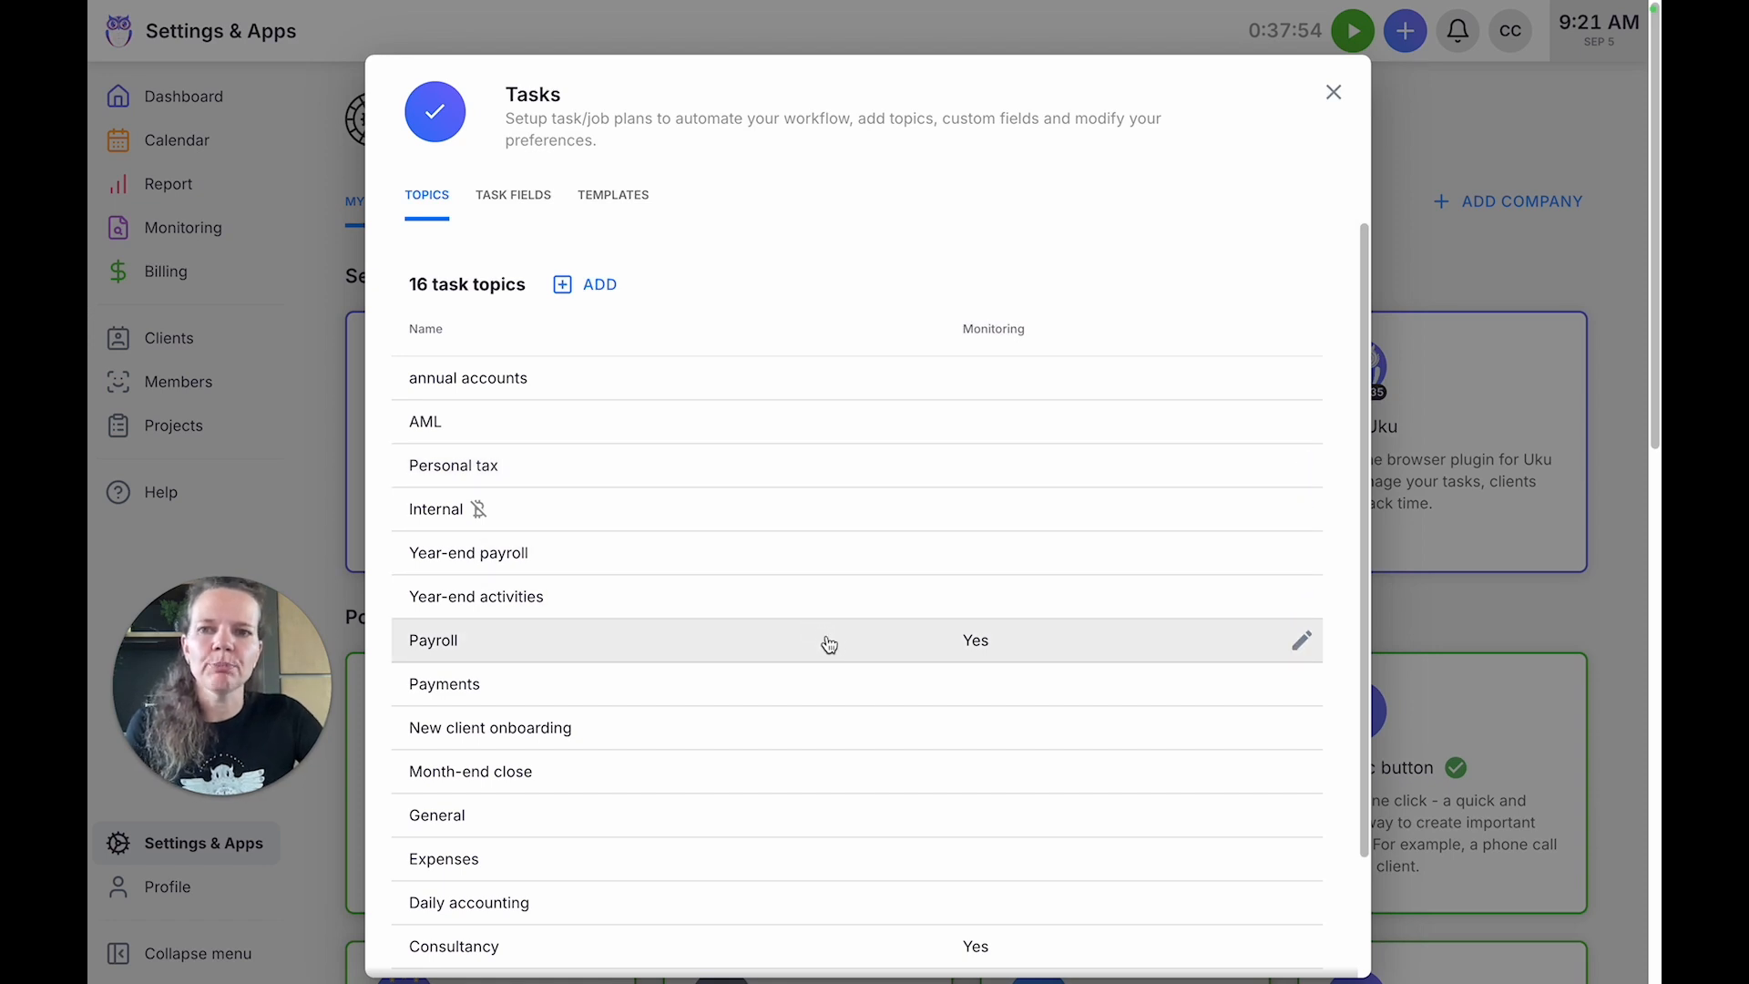
{"action": "scroll", "coordinate": [827, 643], "scroll_direction": "down", "scroll_amount": 3}
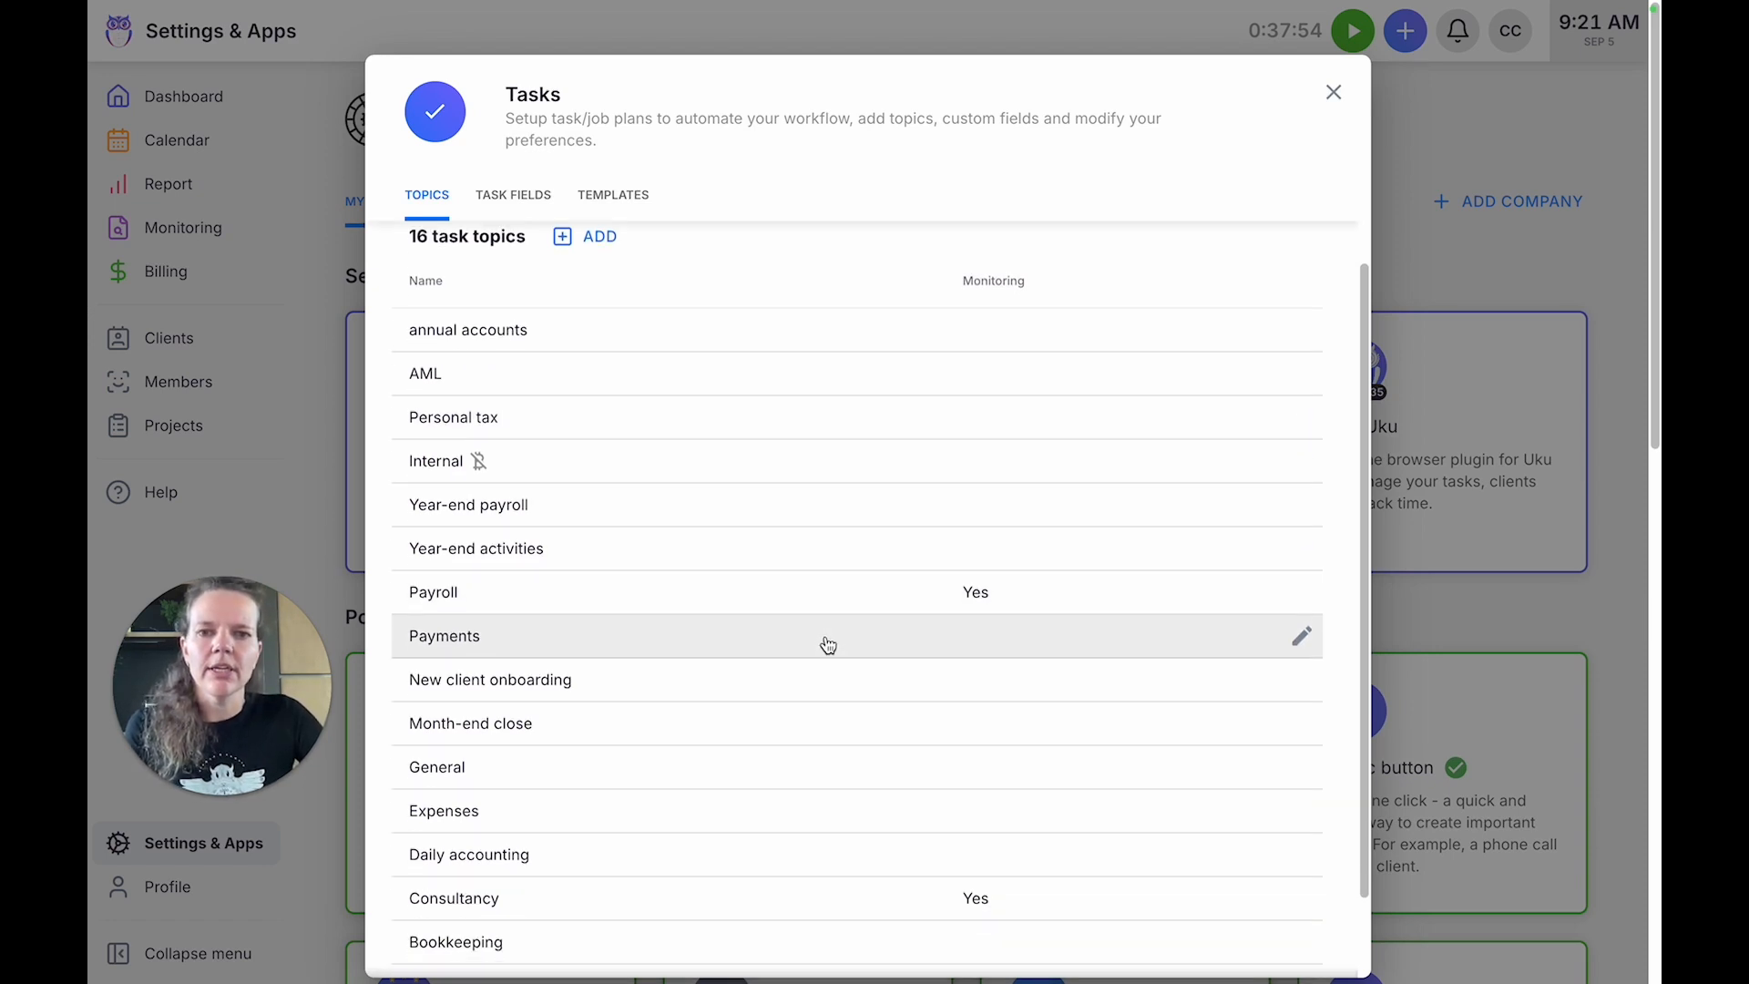
{"action": "scroll", "coordinate": [825, 643], "scroll_direction": "up", "scroll_amount": 2}
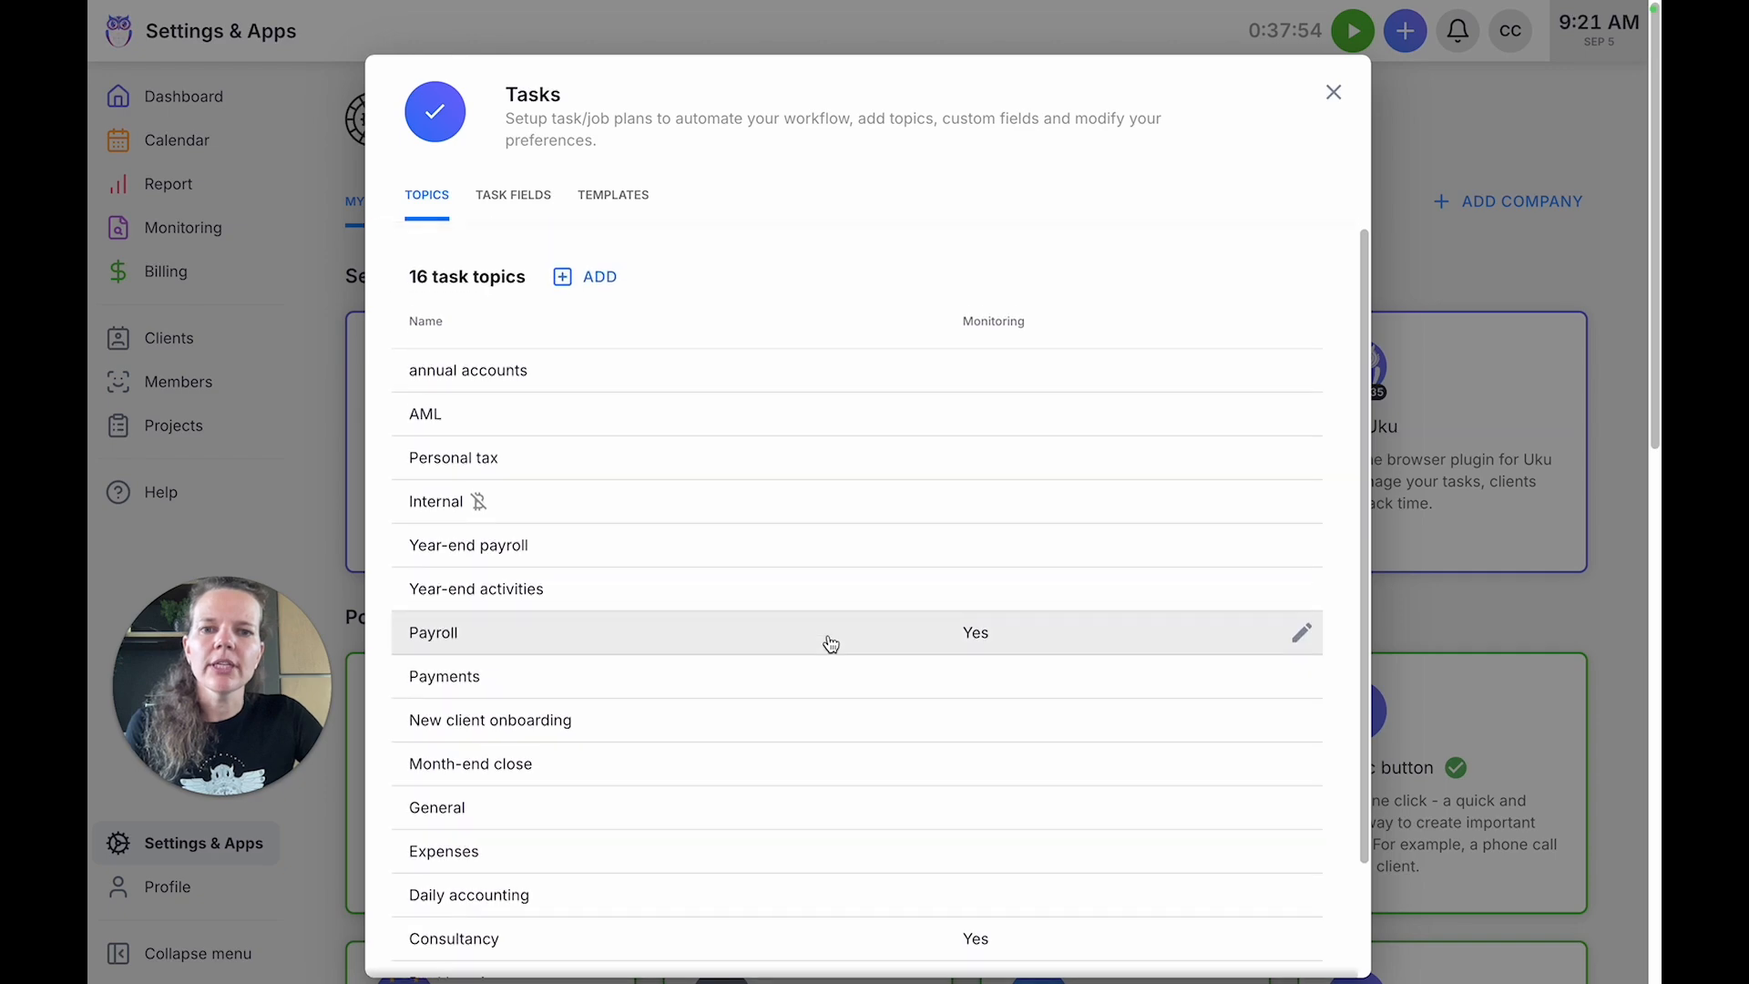
{"action": "left_click", "coordinate": [822, 598]}
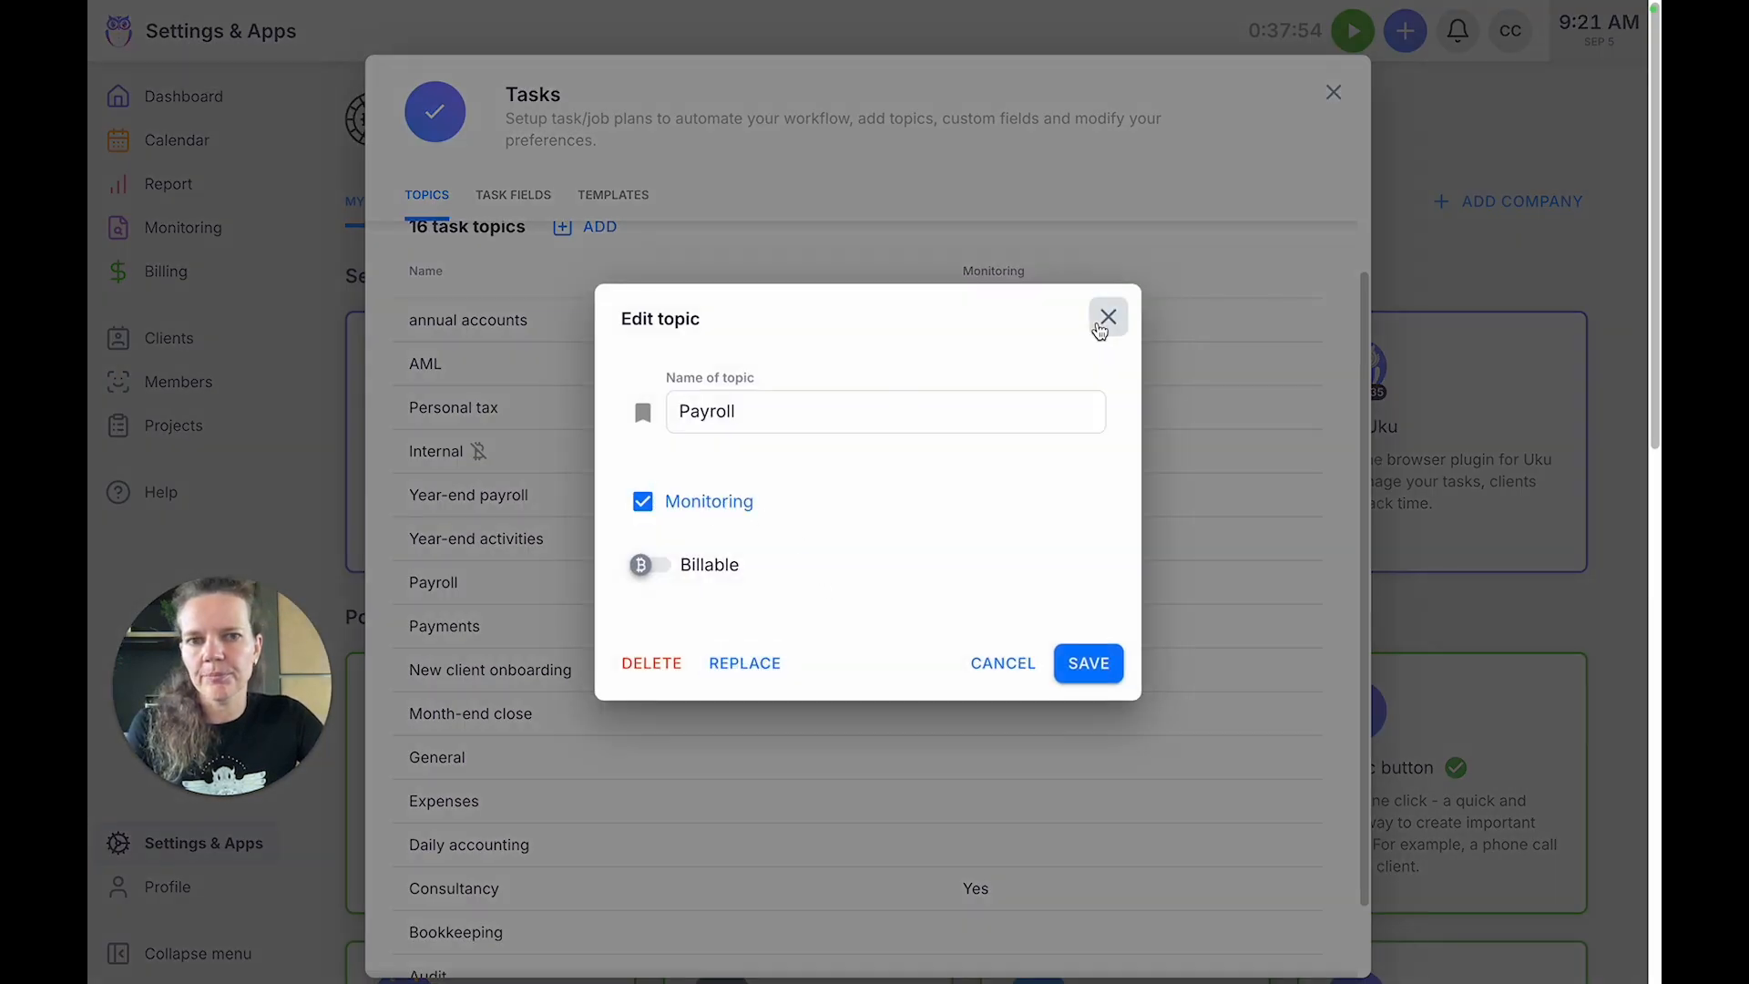
{"action": "left_click", "coordinate": [1108, 317]}
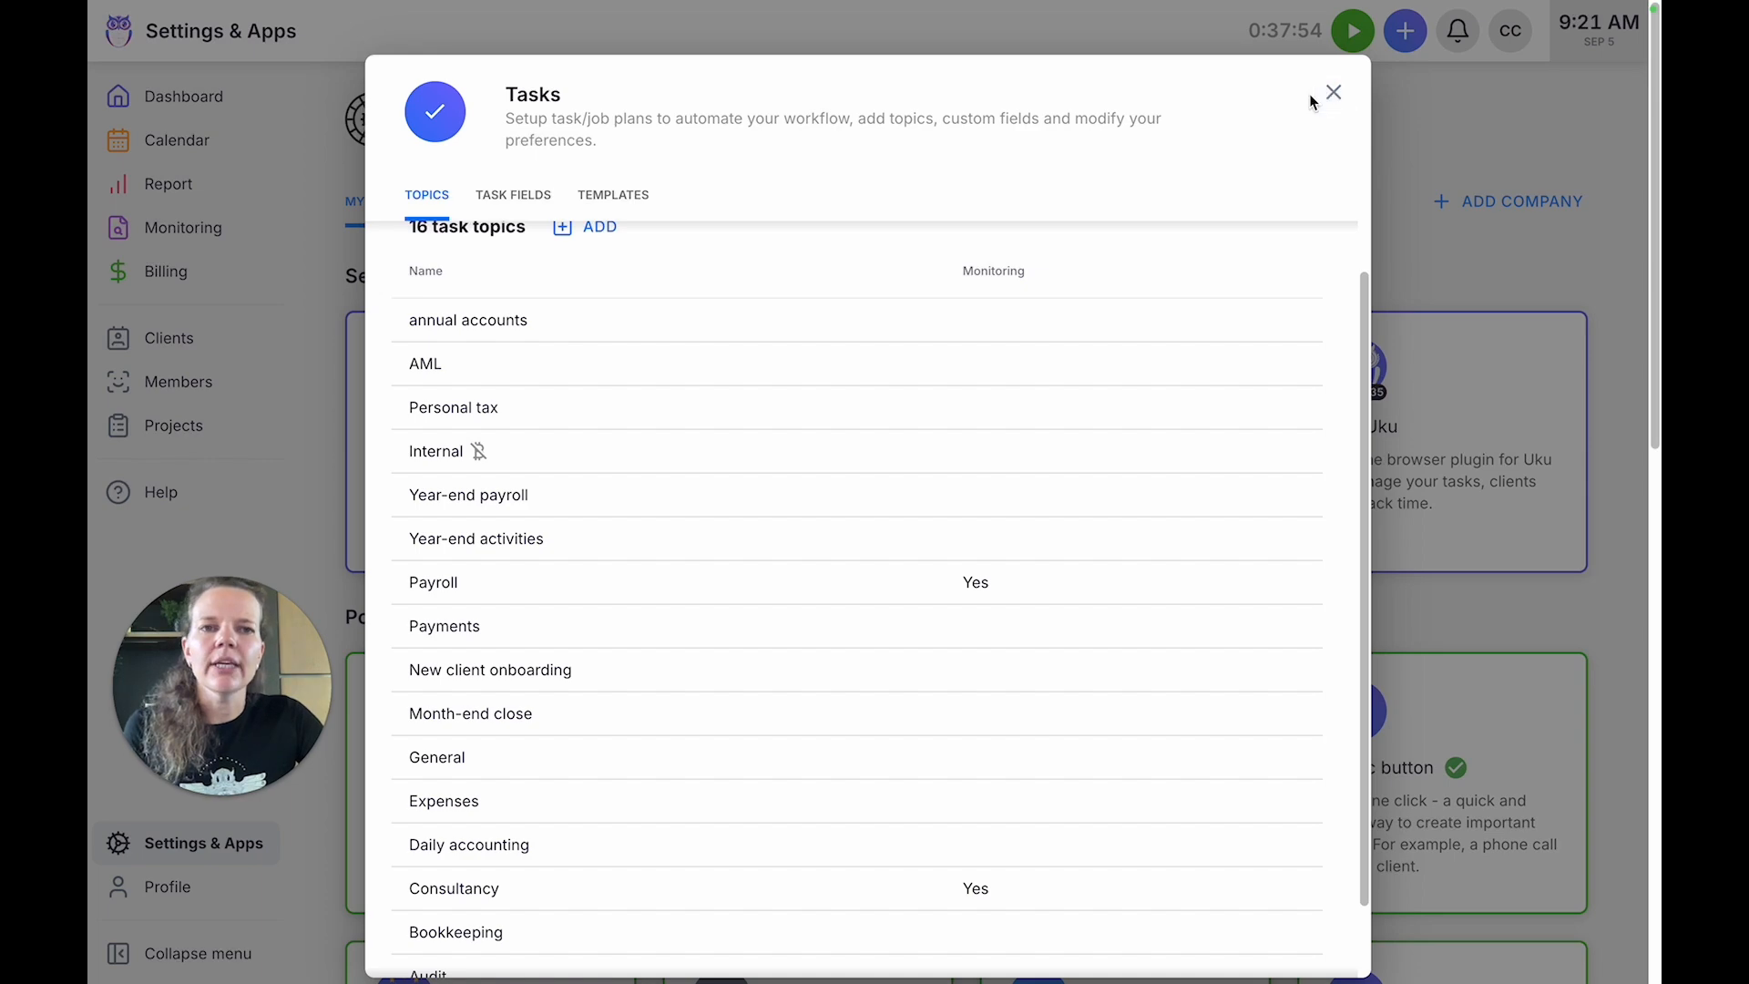
{"action": "left_click", "coordinate": [1335, 94]}
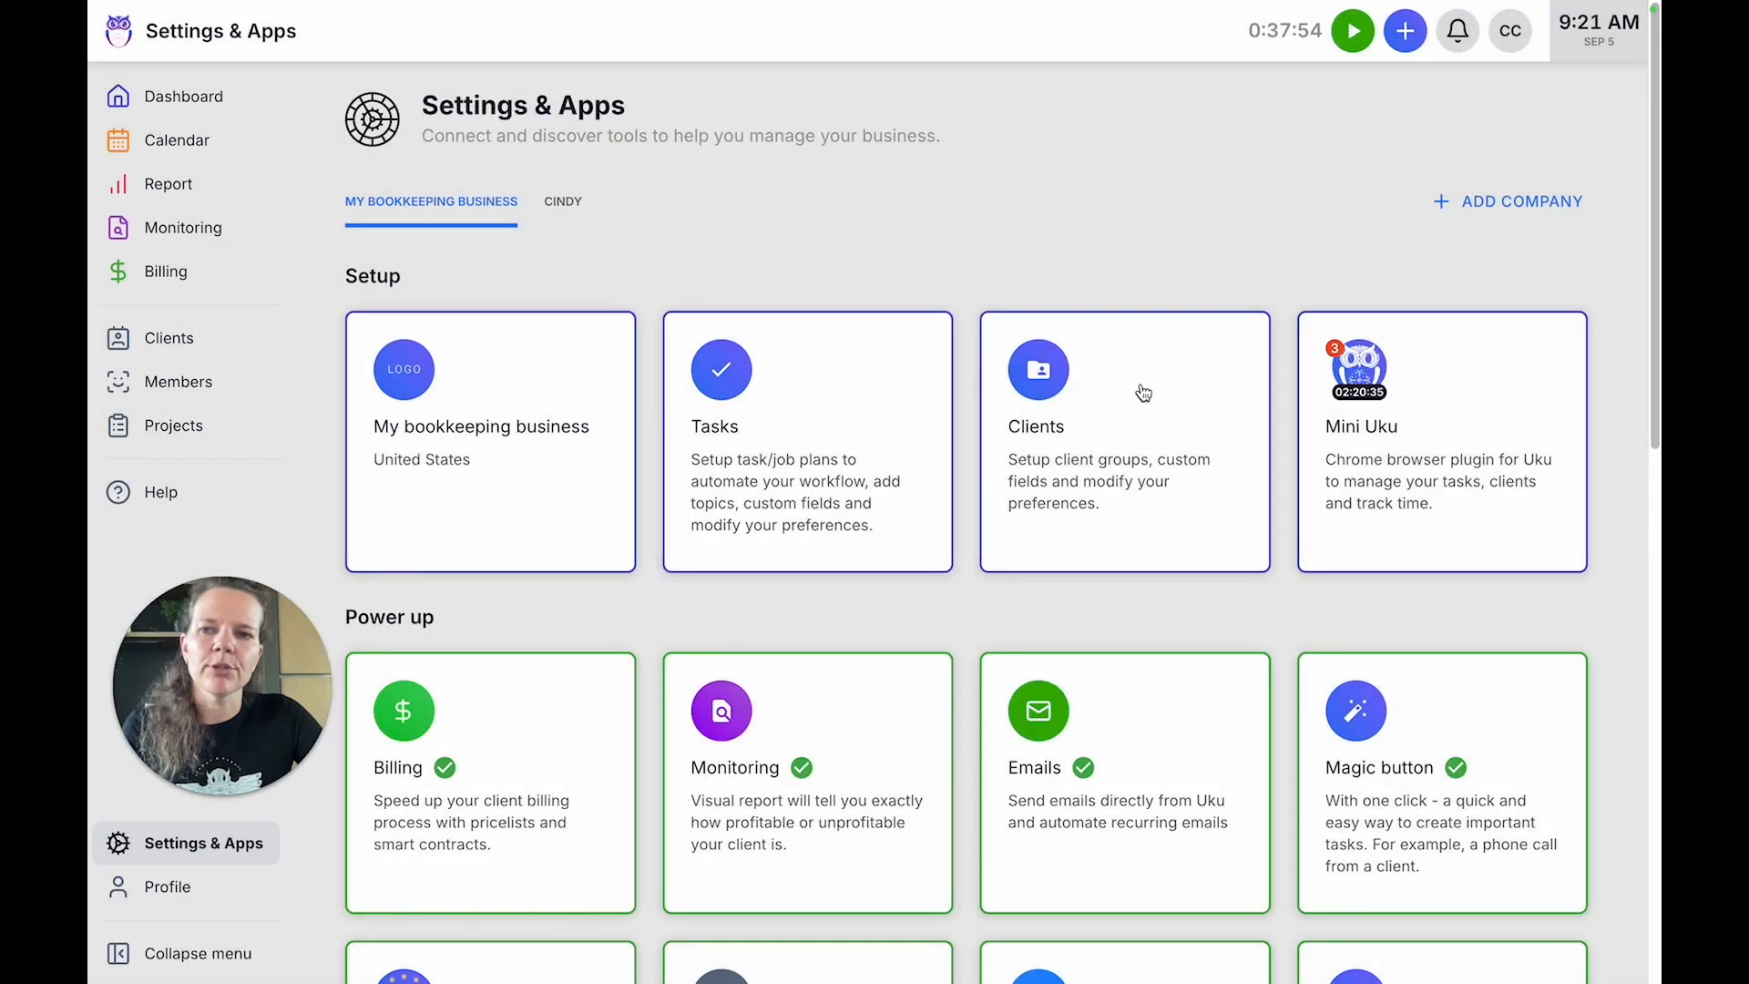
View the monitoring overview by client and check the period filter's preset and custom date options, leaving the period unchanged.
{"action": "left_click", "coordinate": [171, 231]}
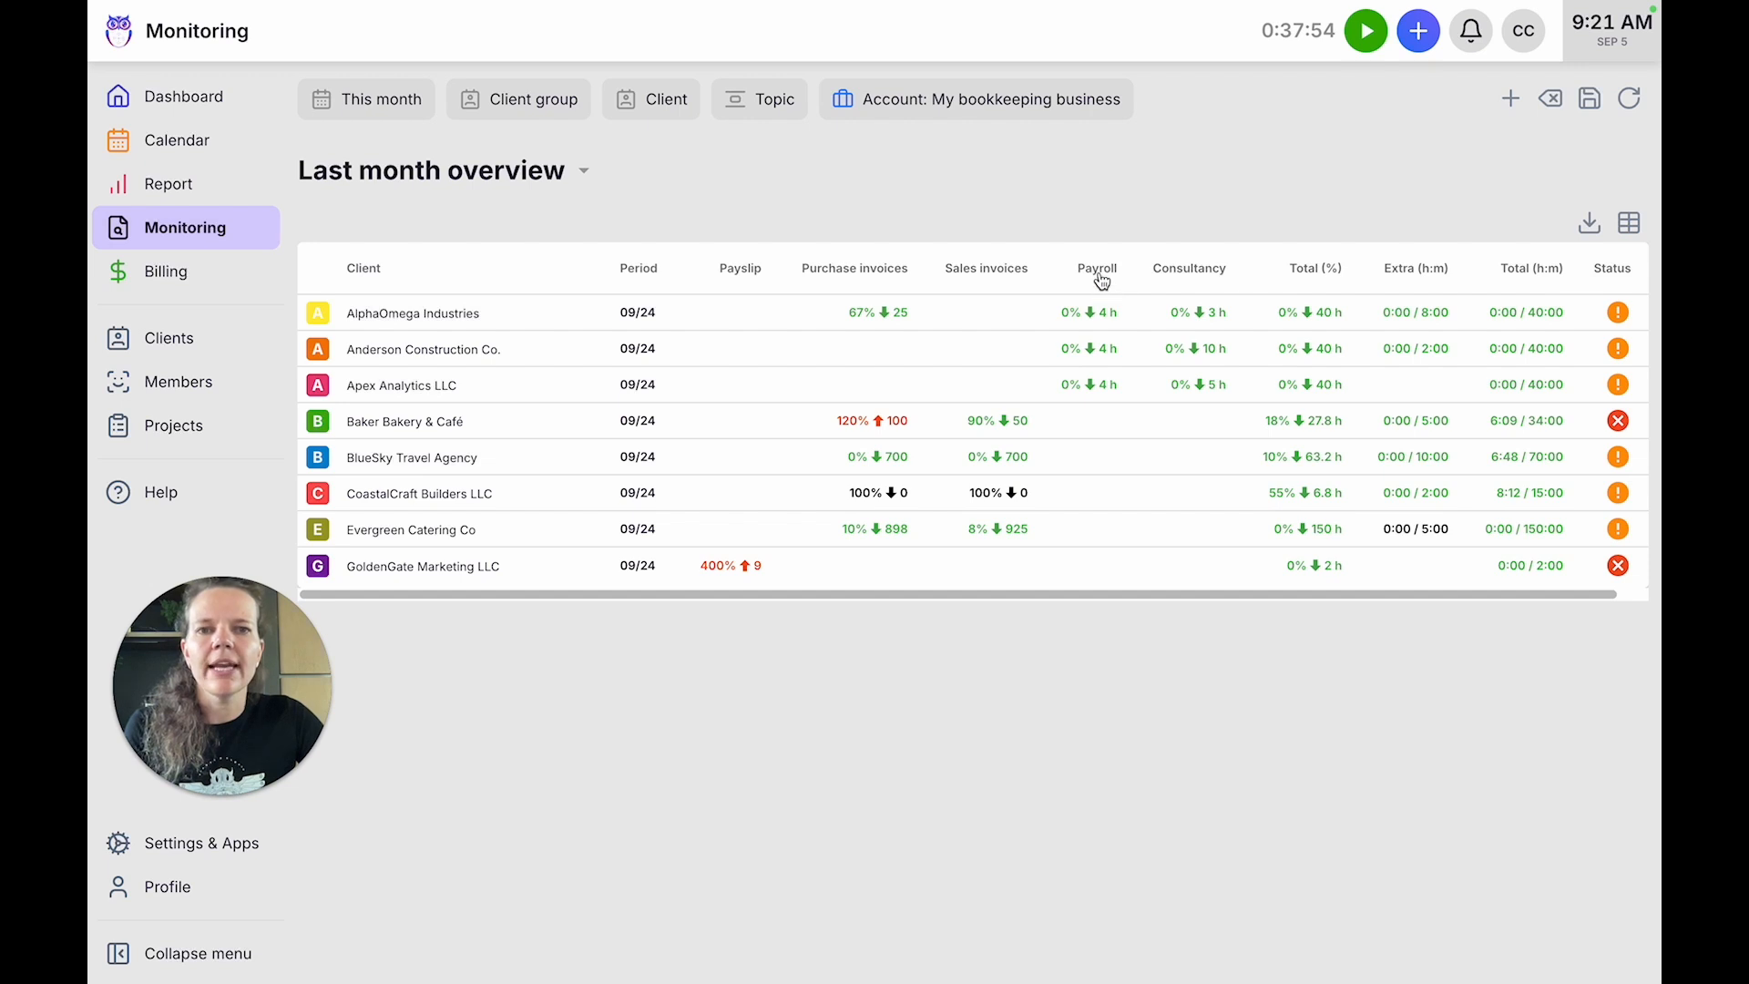
{"action": "mouse_move", "coordinate": [1092, 390]}
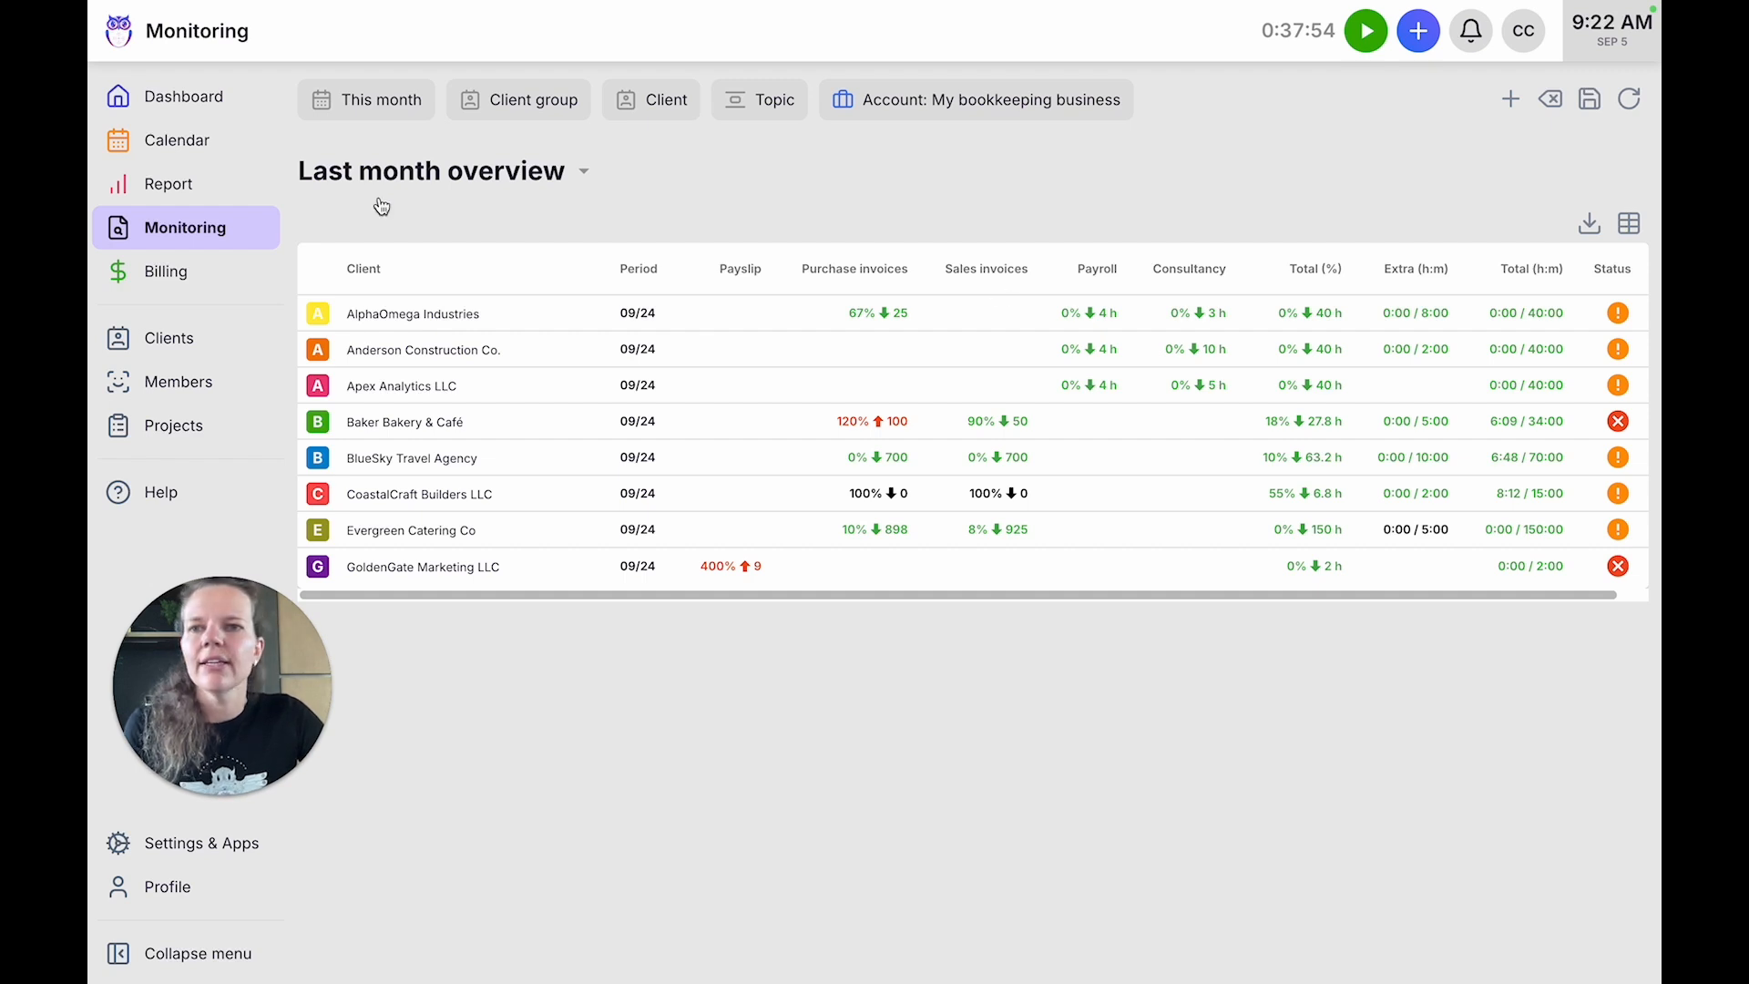
{"action": "left_click", "coordinate": [393, 106]}
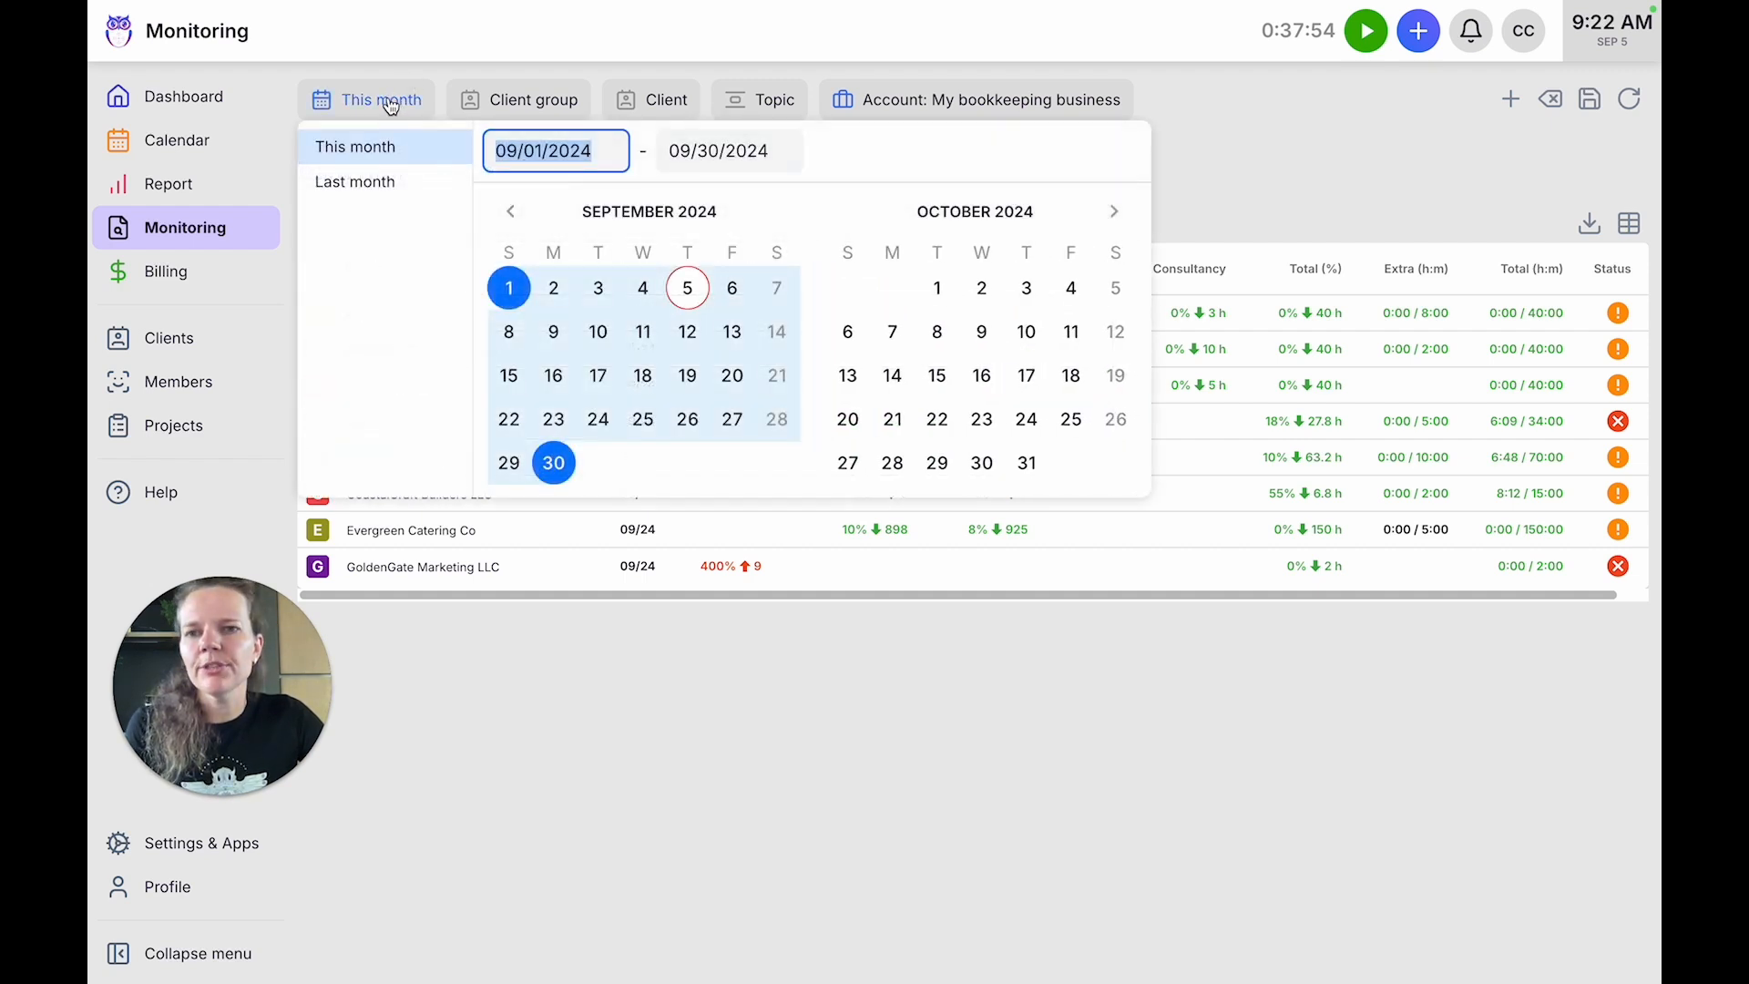
{"action": "left_click", "coordinate": [546, 153]}
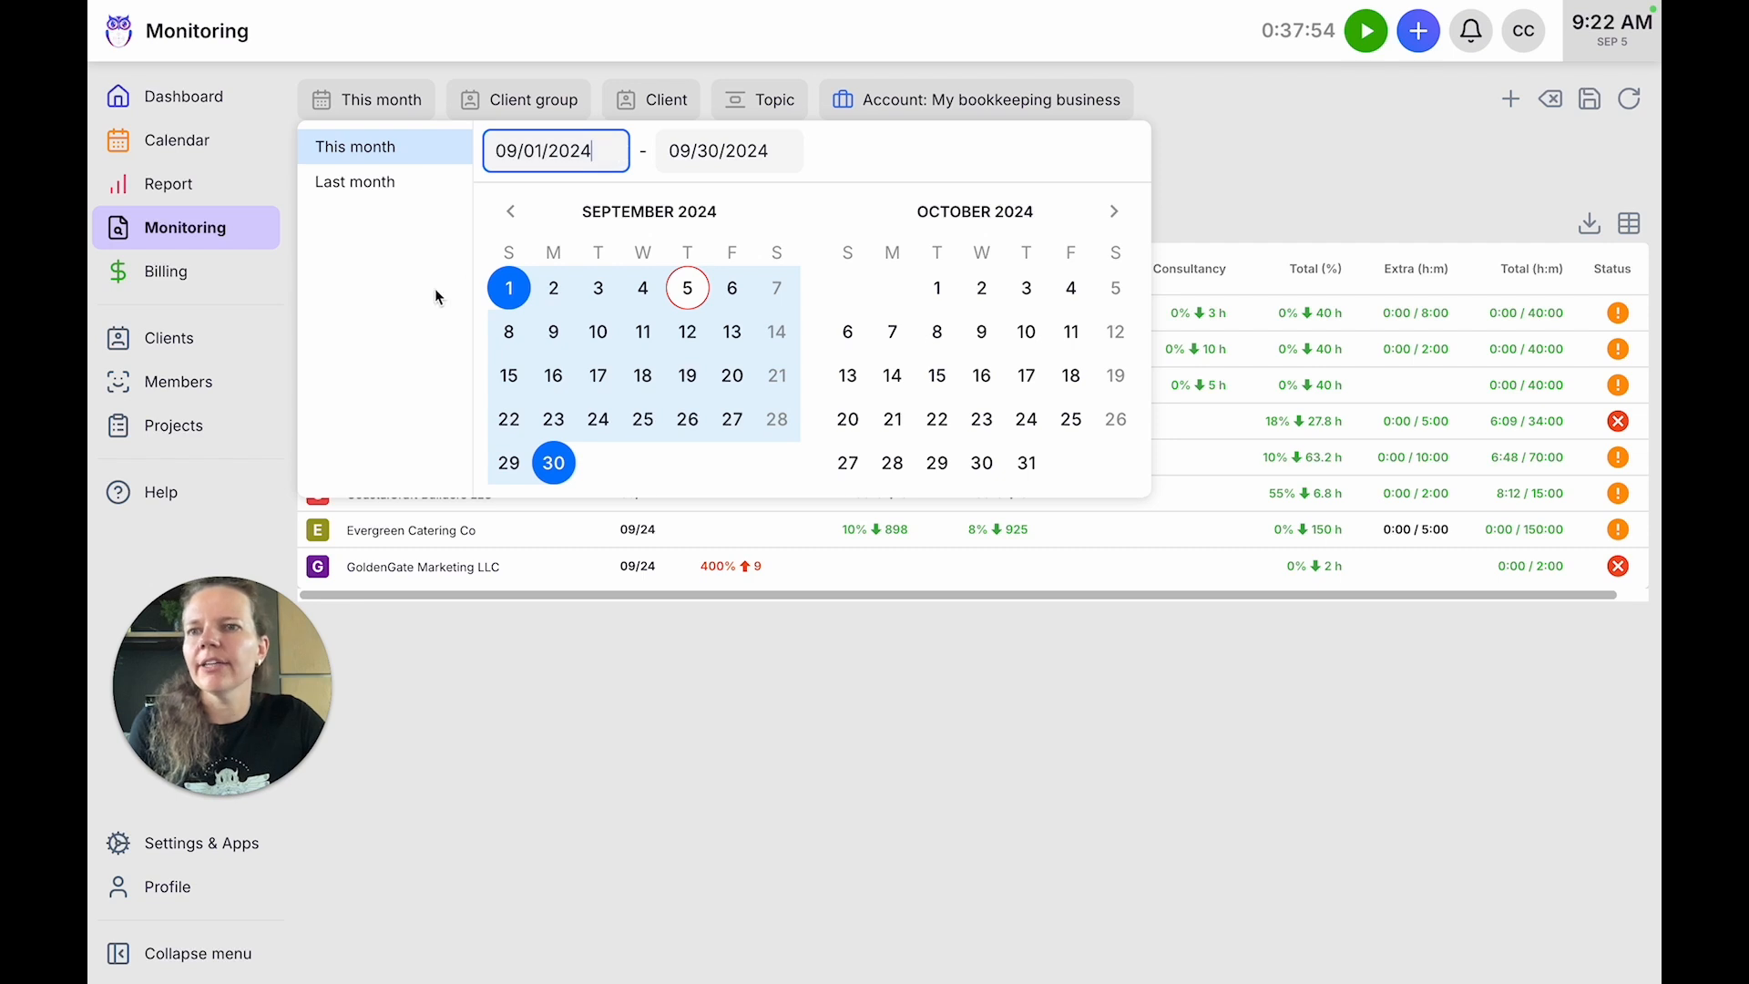
{"action": "mouse_move", "coordinate": [210, 185]}
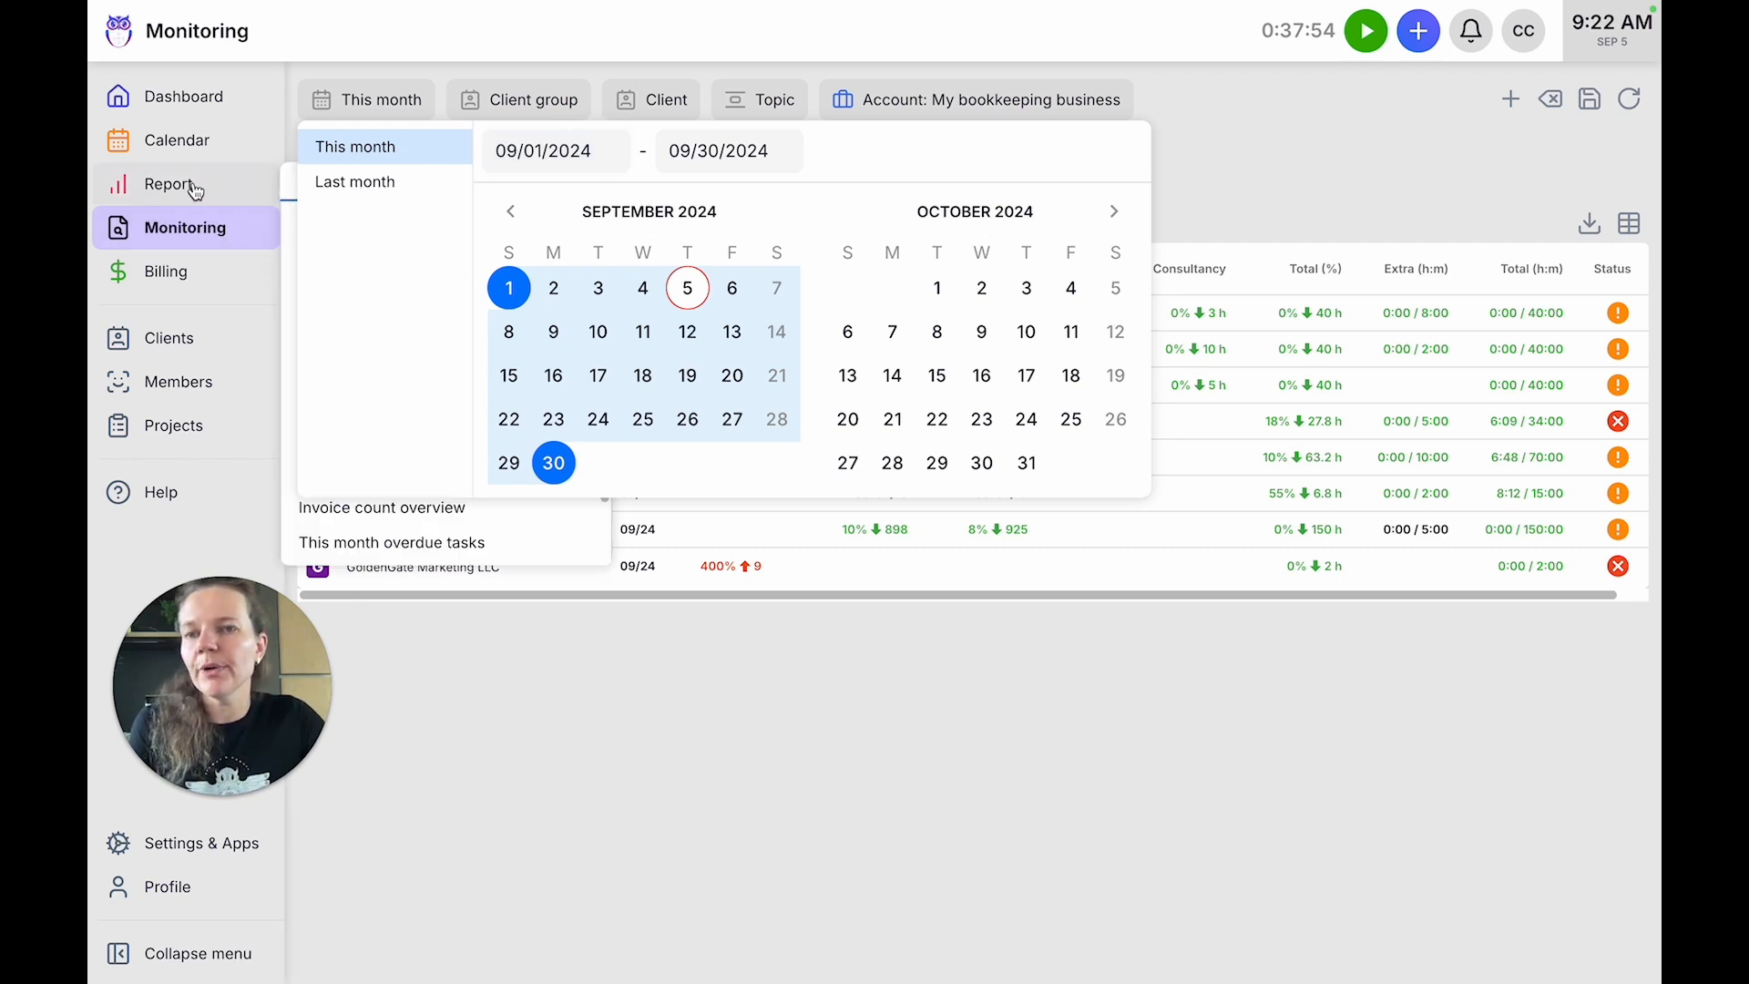
{"action": "left_click", "coordinate": [608, 155]}
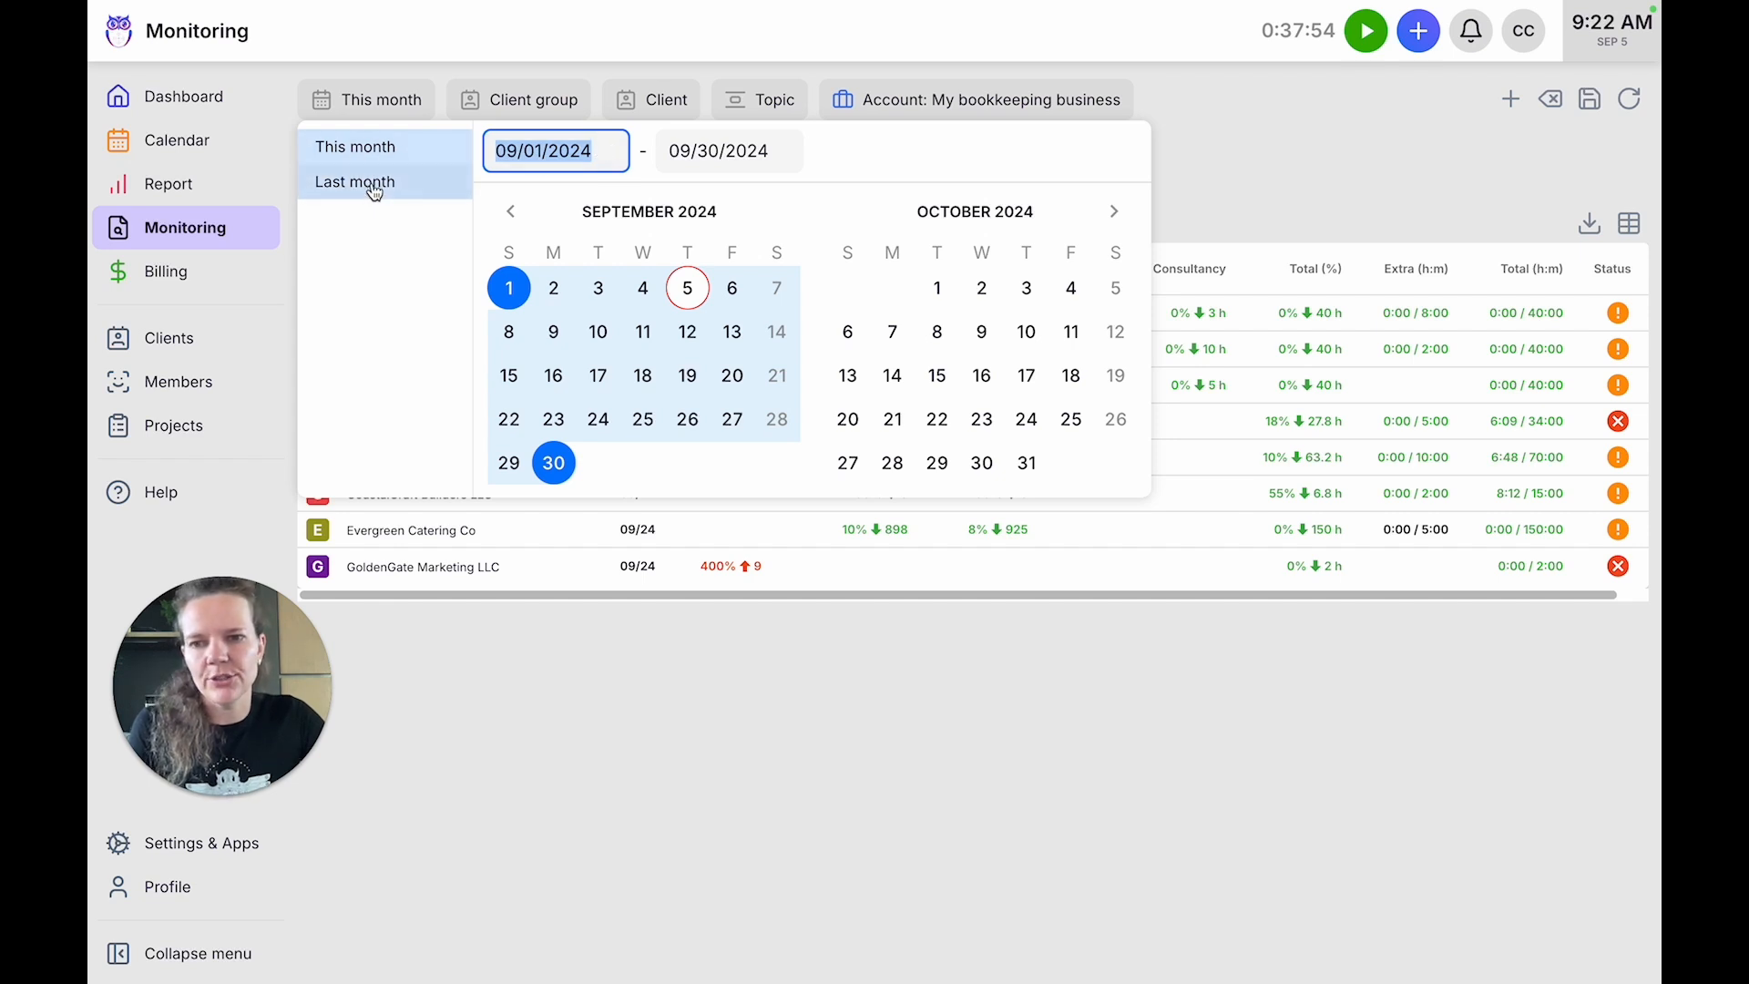
{"action": "left_click", "coordinate": [1254, 162]}
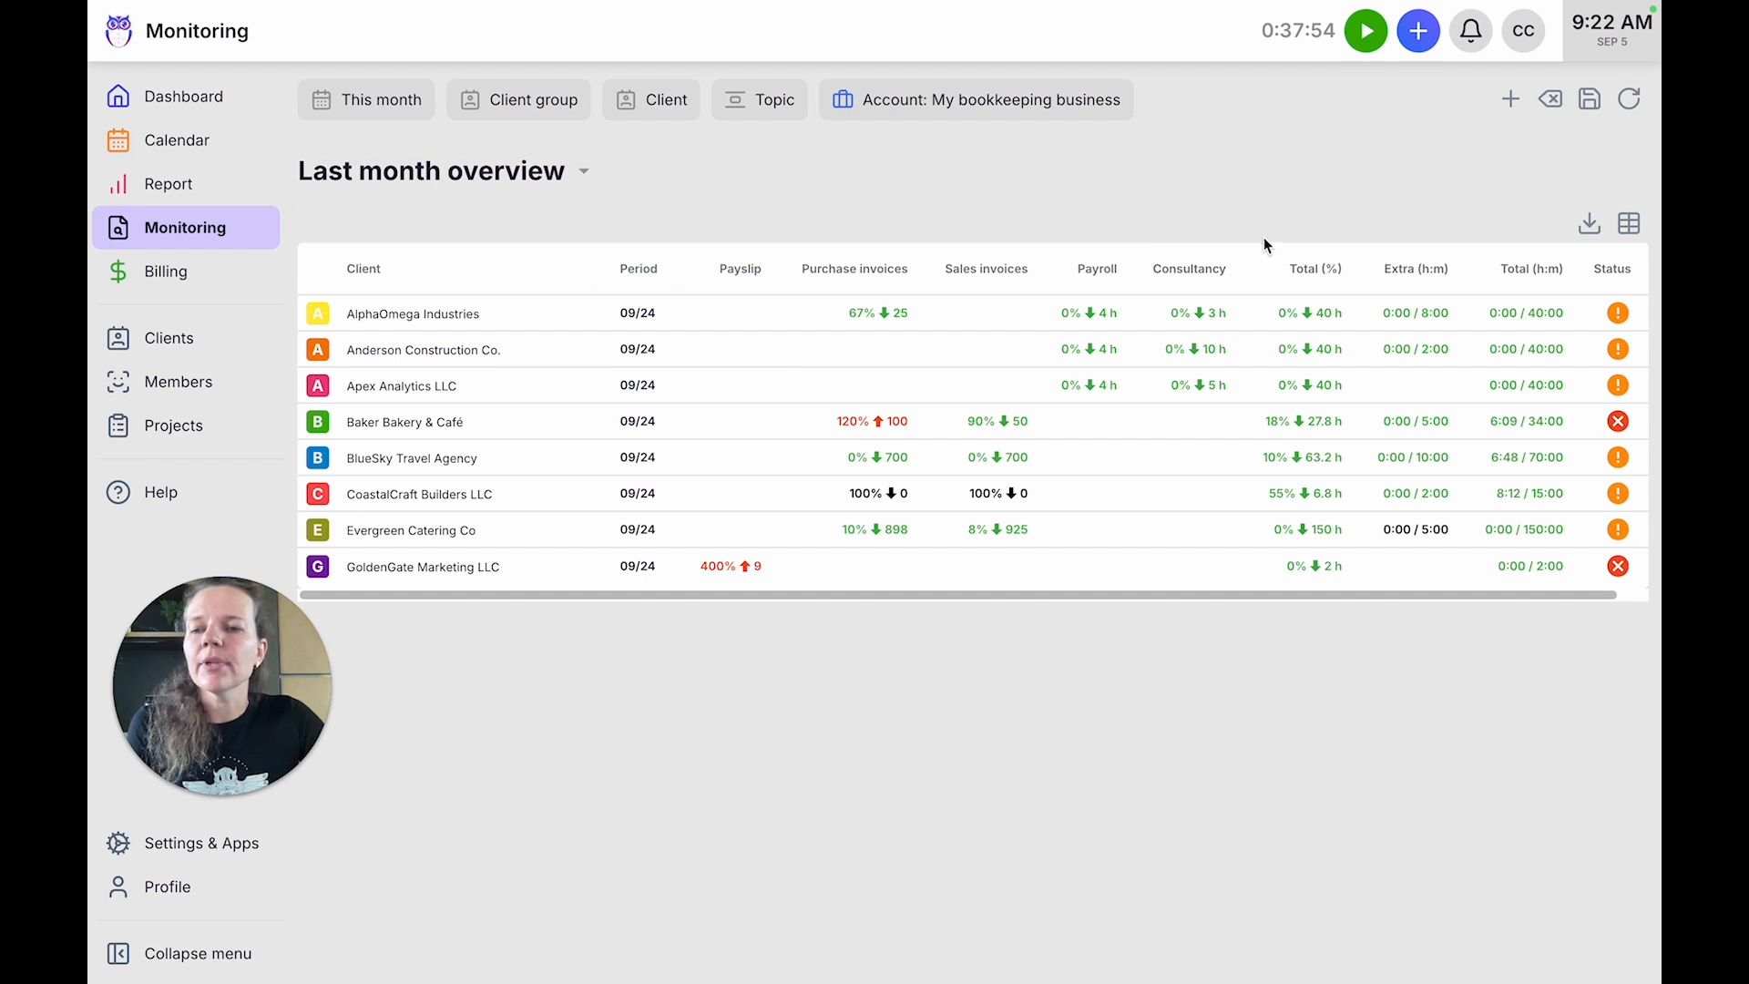
Open the account owner's profile from the members list and bring up their work agreement for editing.
{"action": "left_click", "coordinate": [182, 383]}
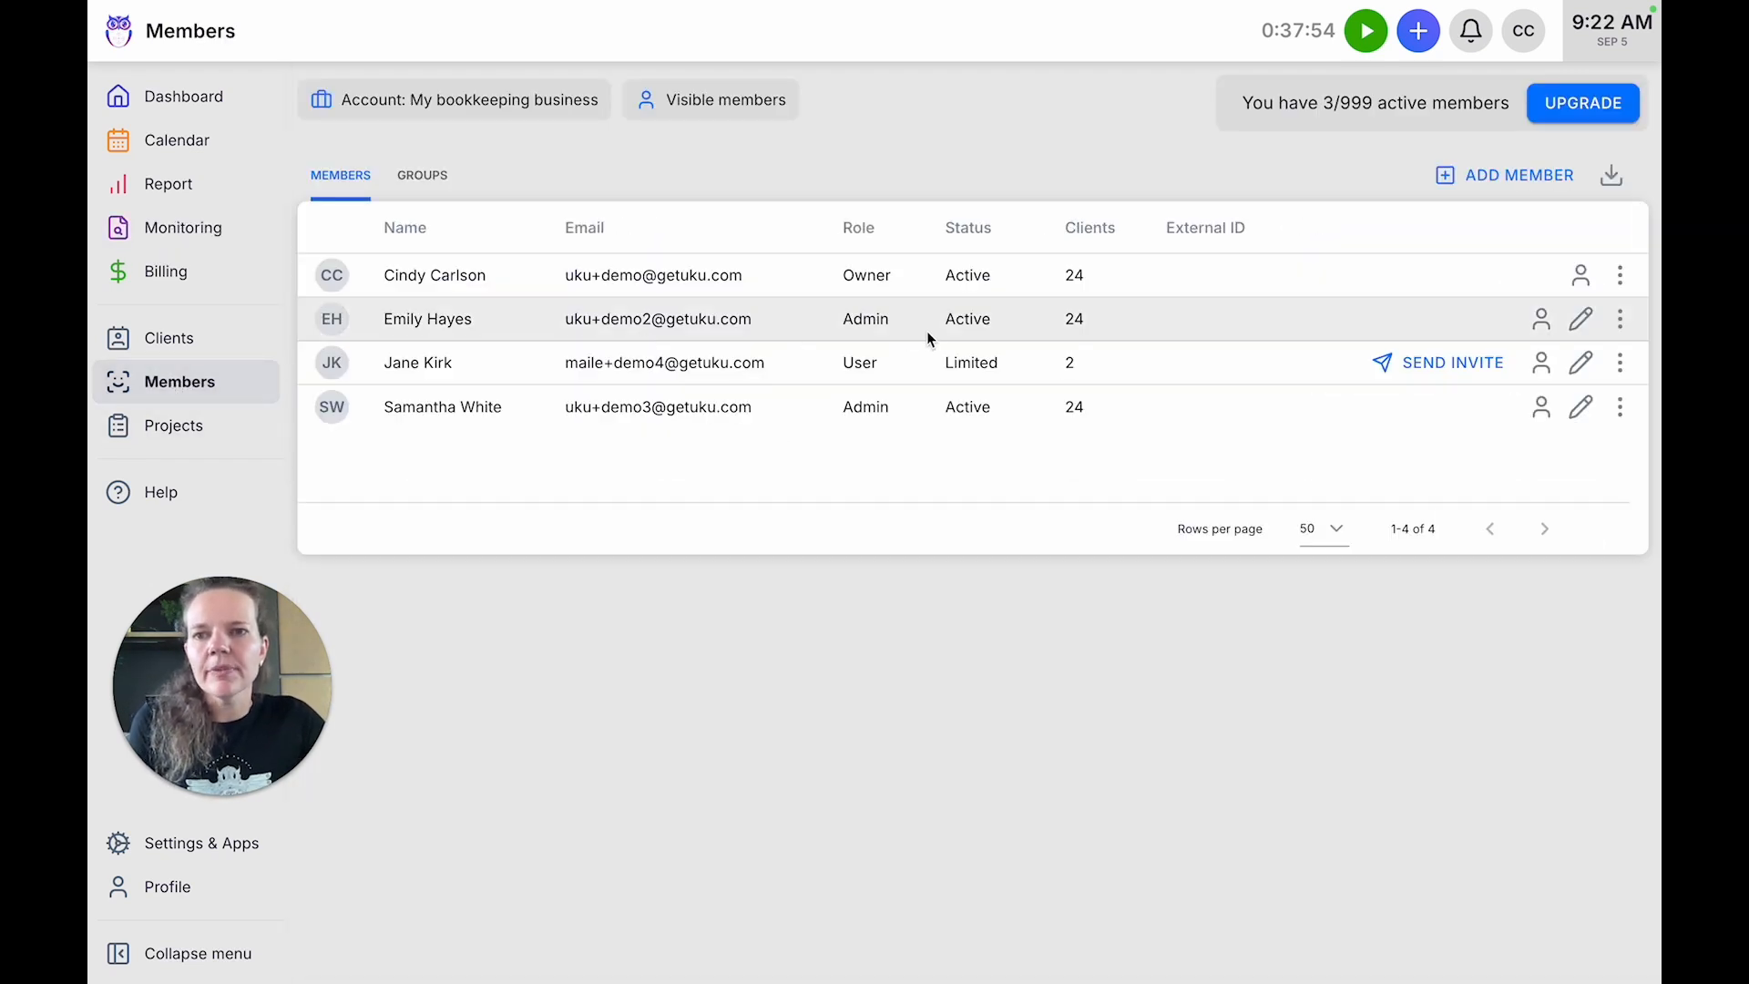
{"action": "left_click", "coordinate": [1580, 275]}
{"action": "scroll", "coordinate": [1374, 583], "scroll_direction": "down", "scroll_amount": 4}
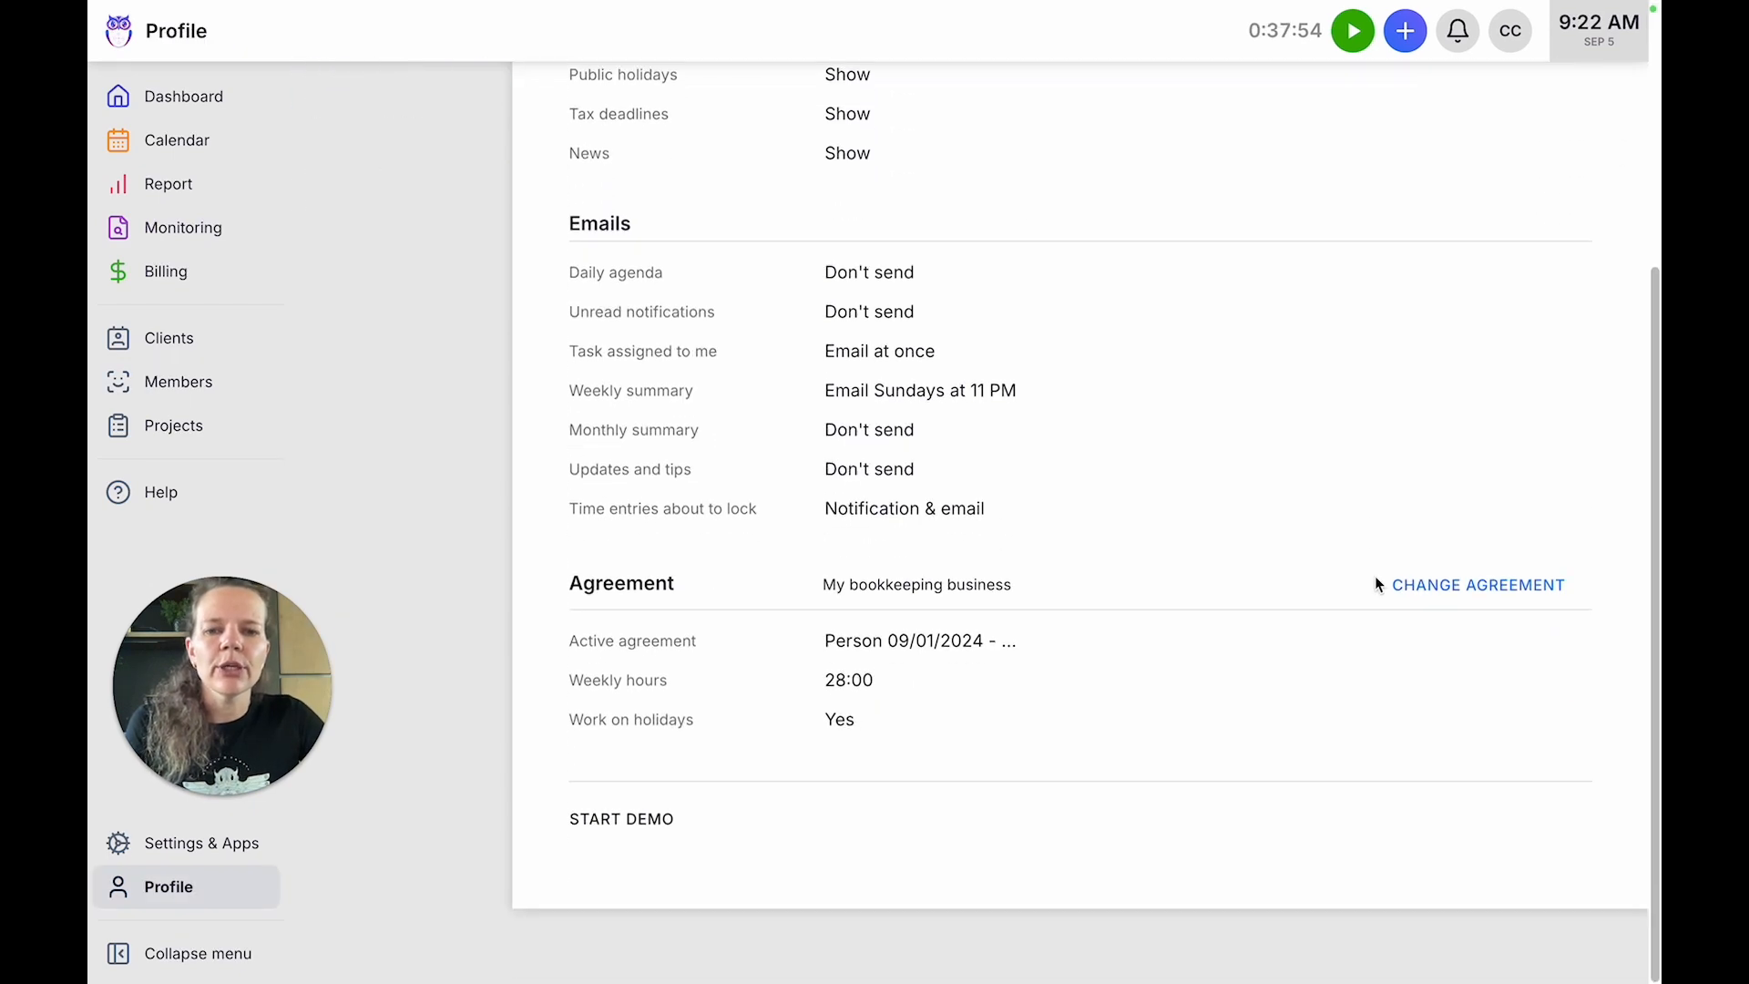
{"action": "left_click", "coordinate": [1503, 612]}
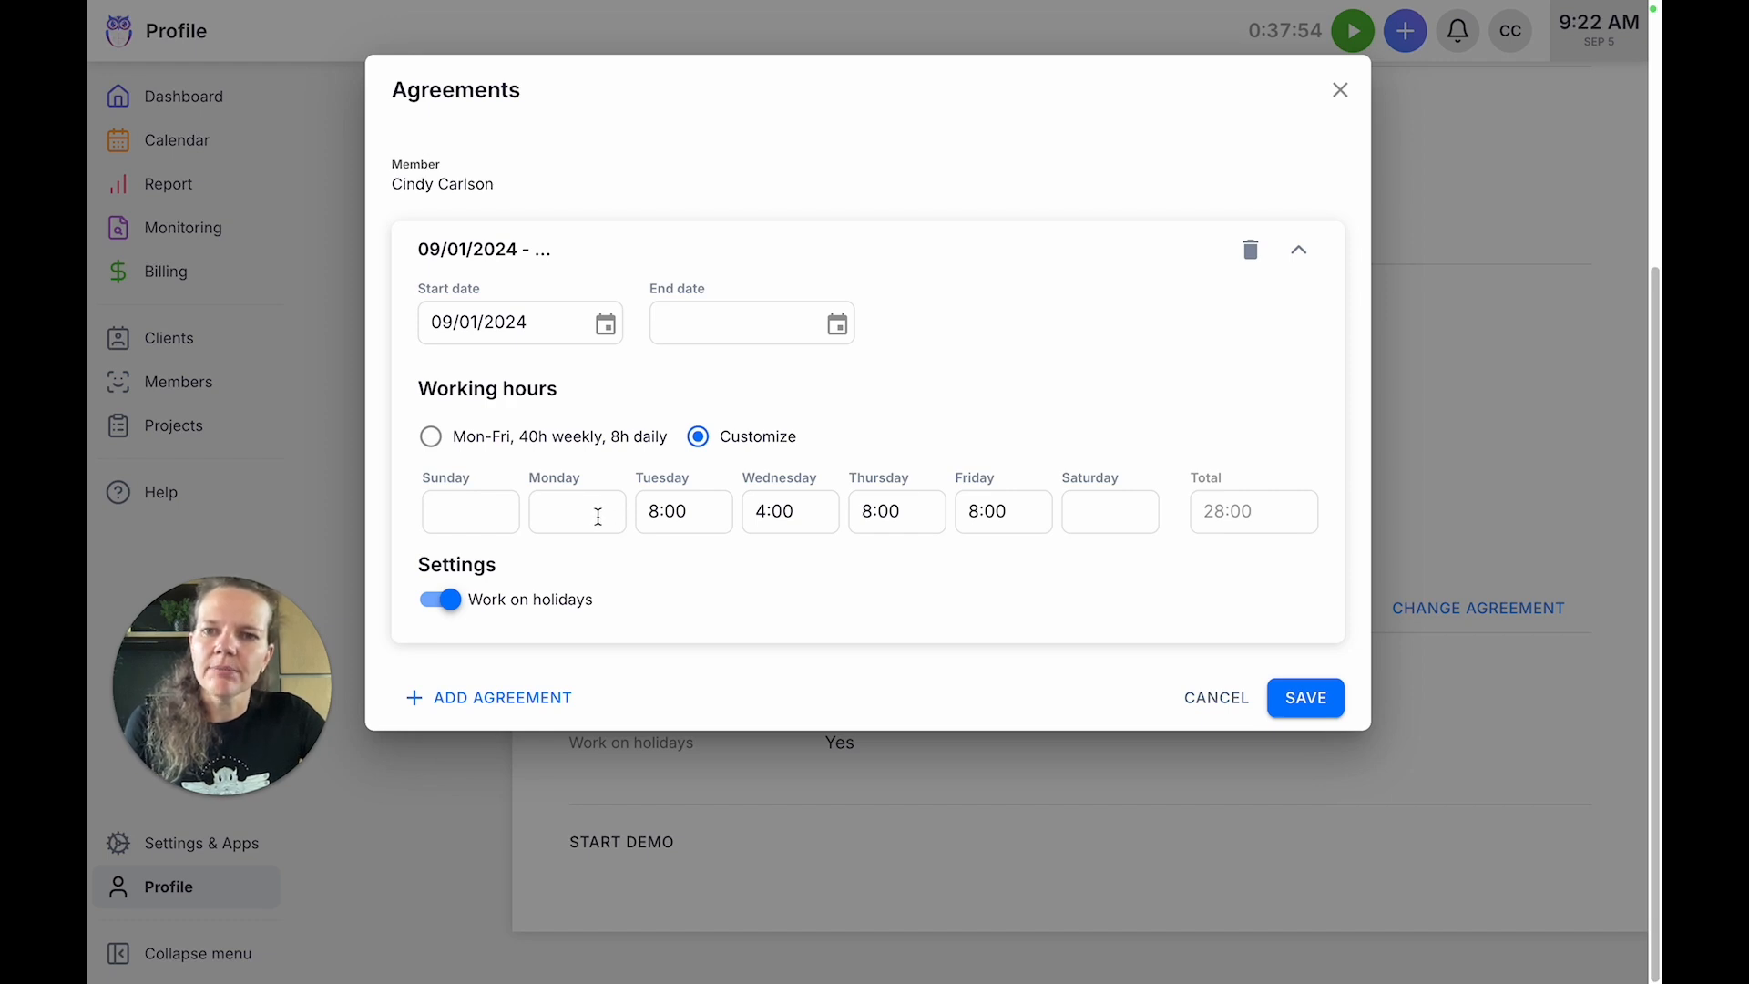
Check the agreement's customized Tuesday to Friday working hours, save the agreement unchanged and return to Settings & Apps.
{"action": "left_click", "coordinate": [653, 512]}
{"action": "left_click", "coordinate": [774, 512]}
{"action": "left_click", "coordinate": [863, 511]}
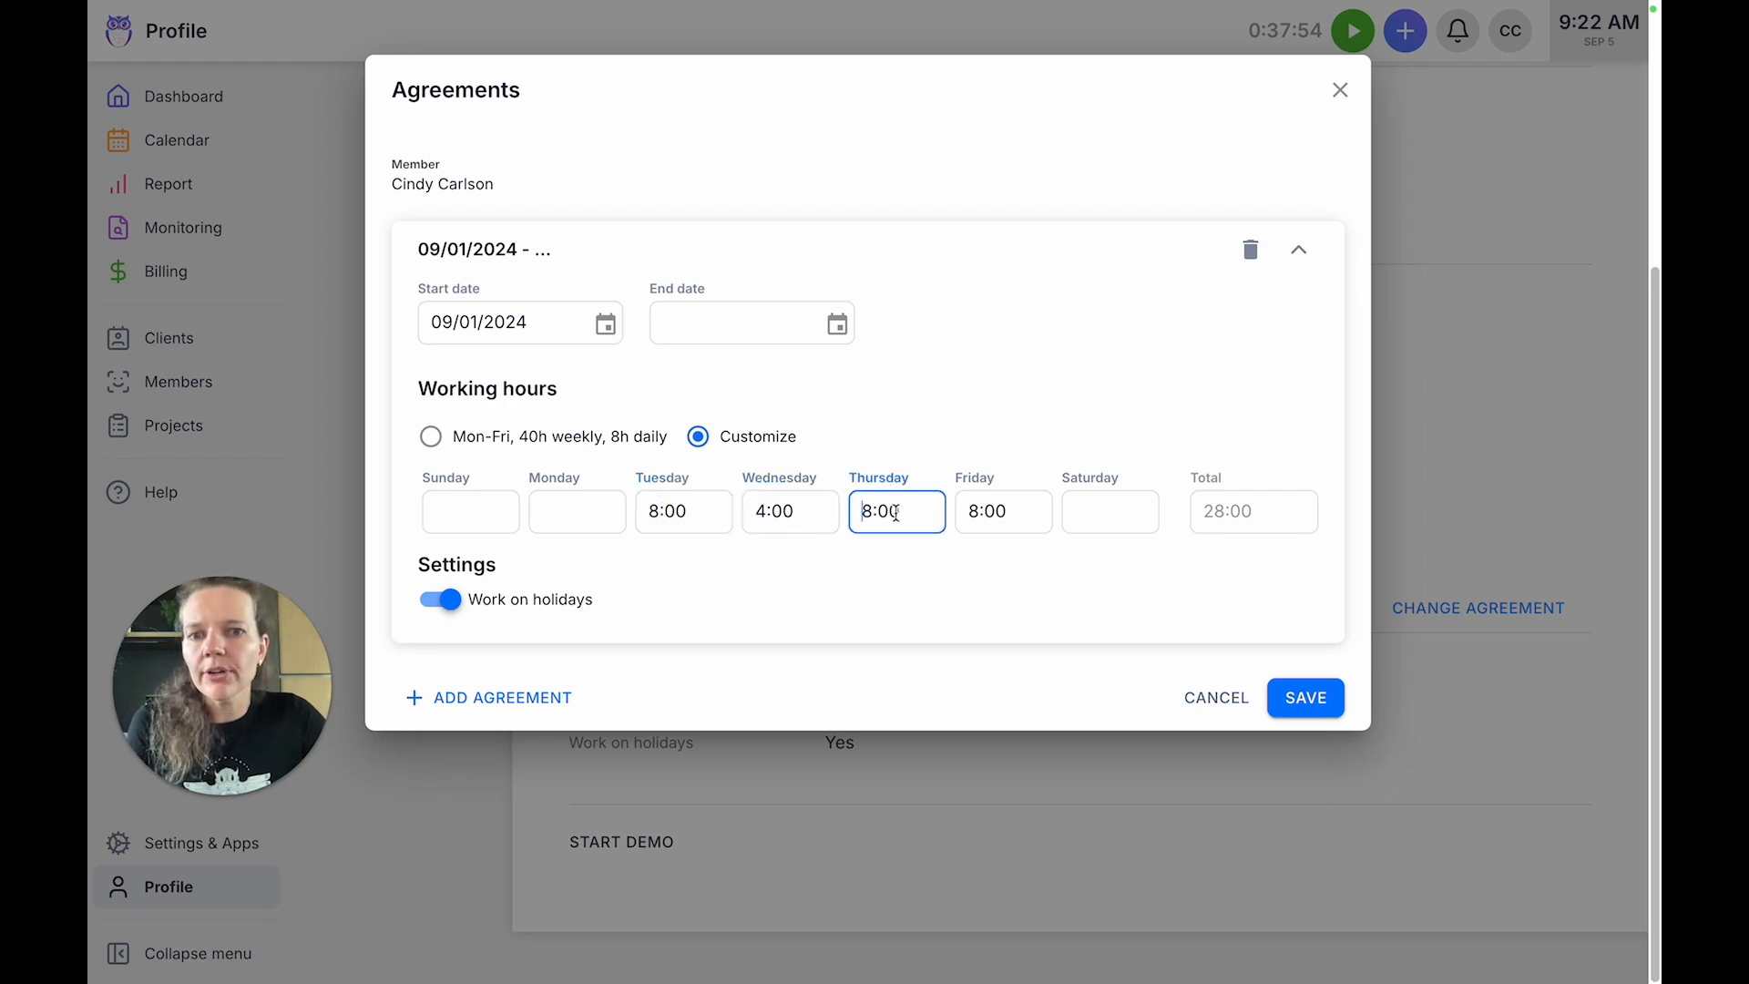
{"action": "left_click", "coordinate": [958, 512]}
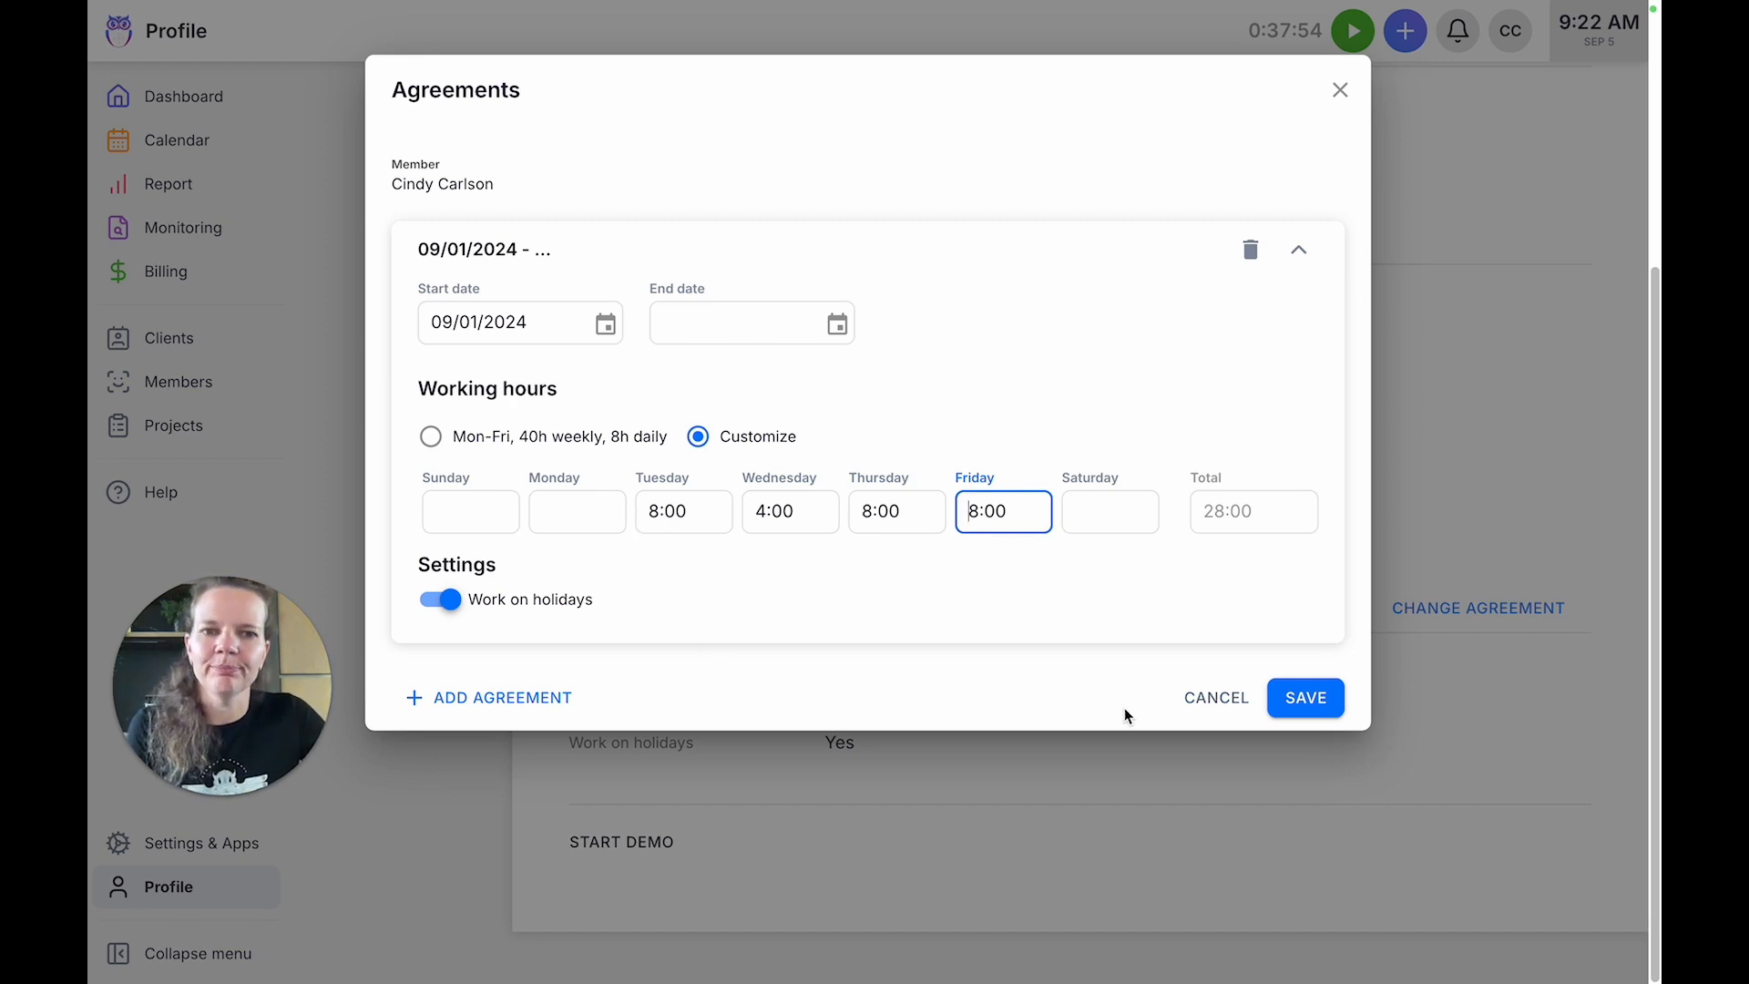
{"action": "left_click", "coordinate": [1322, 707]}
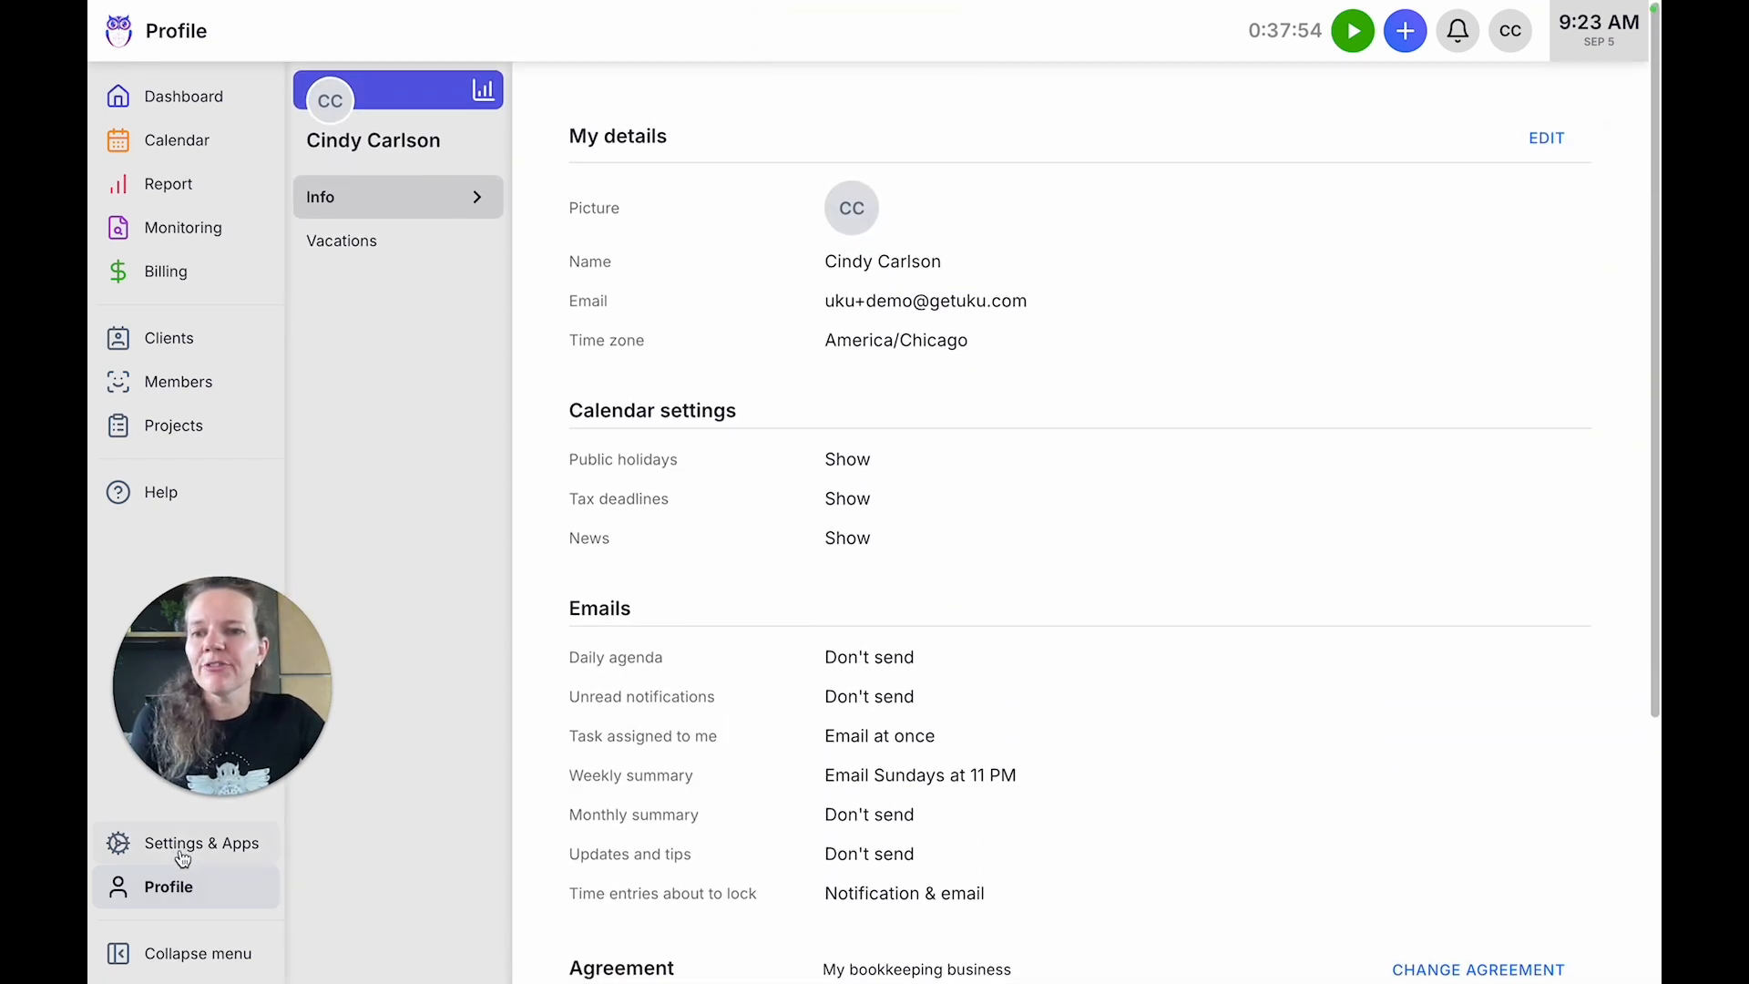
{"action": "left_click", "coordinate": [129, 847]}
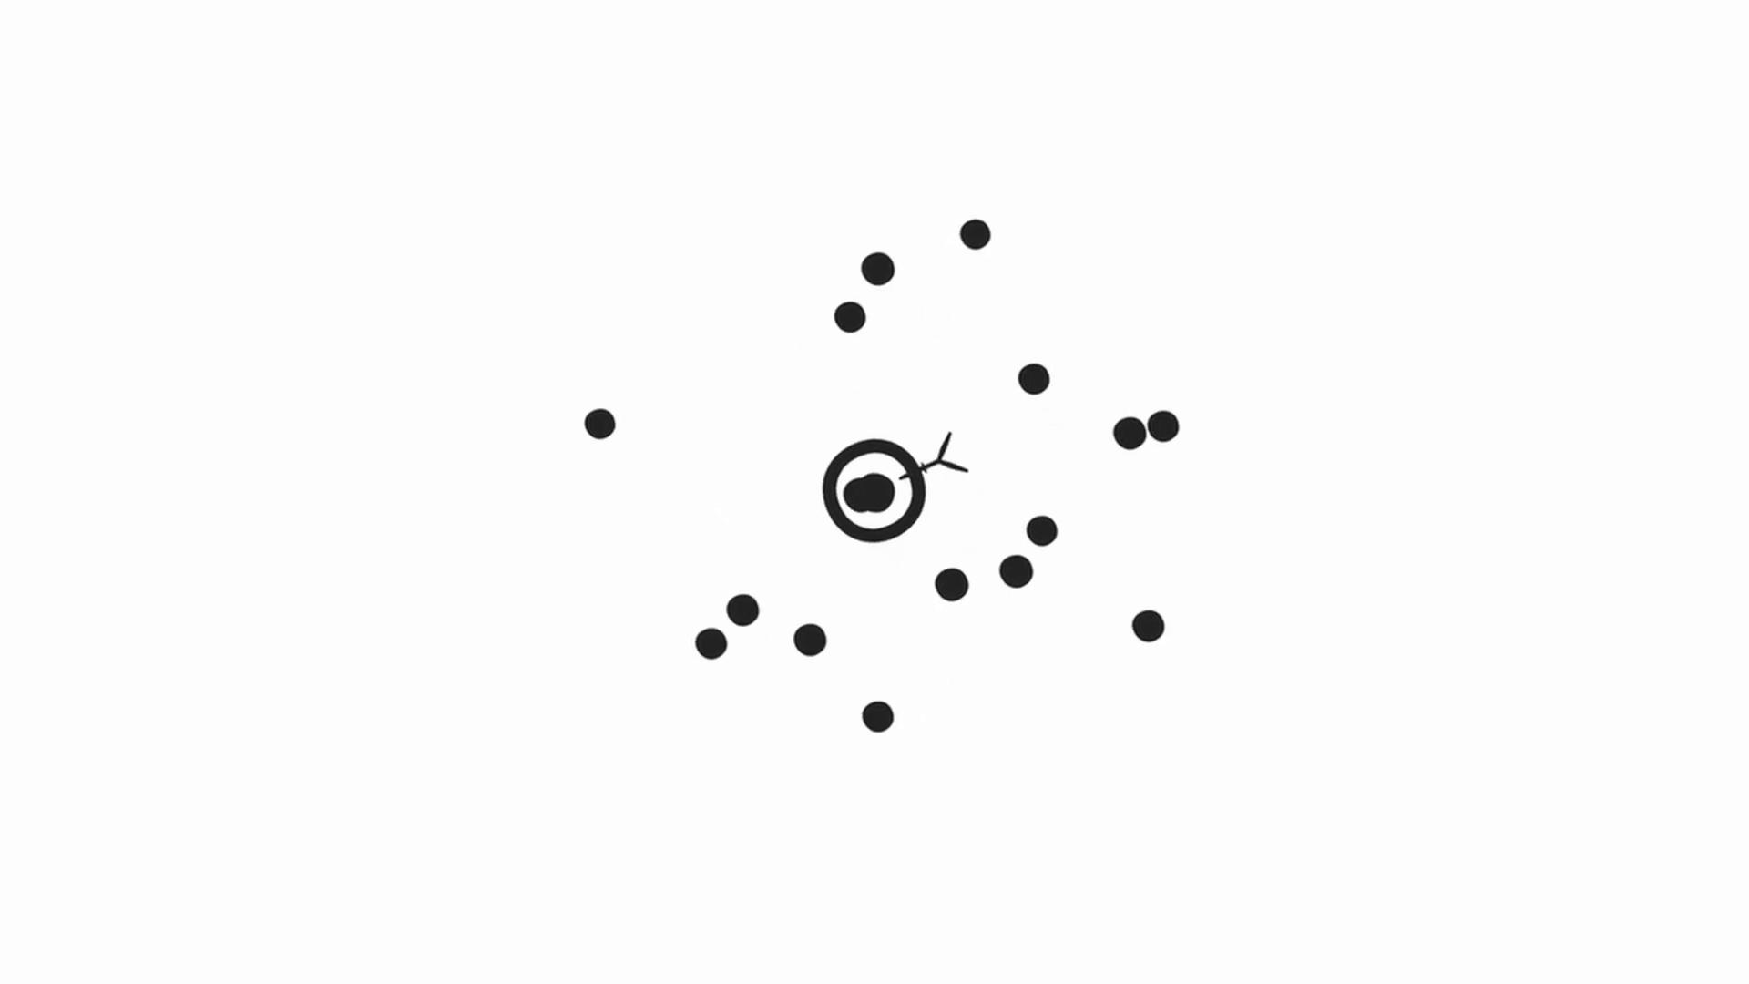